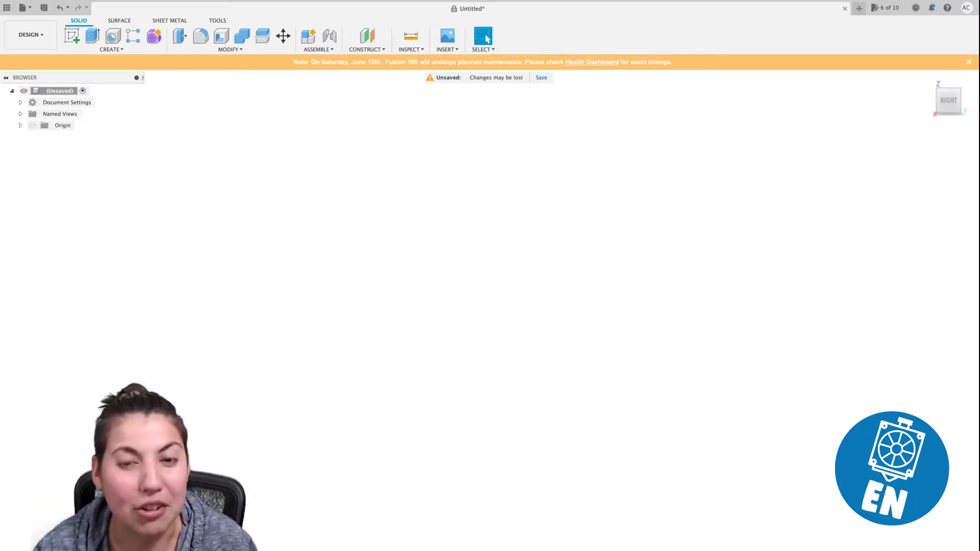
# Switch from the empty Fusion 360 design to the web browser's Favorites page
pyautogui.hotkey('ctrl', 'Left')
# Search Google for 'mandalorian helmet' from the Safari address bar
pyautogui.click(308, 9)
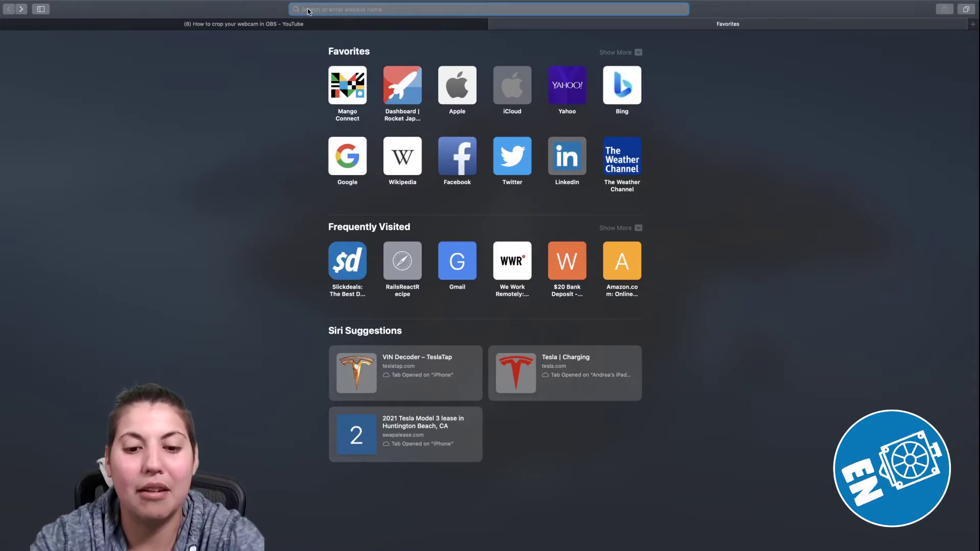
pyautogui.write('mn')
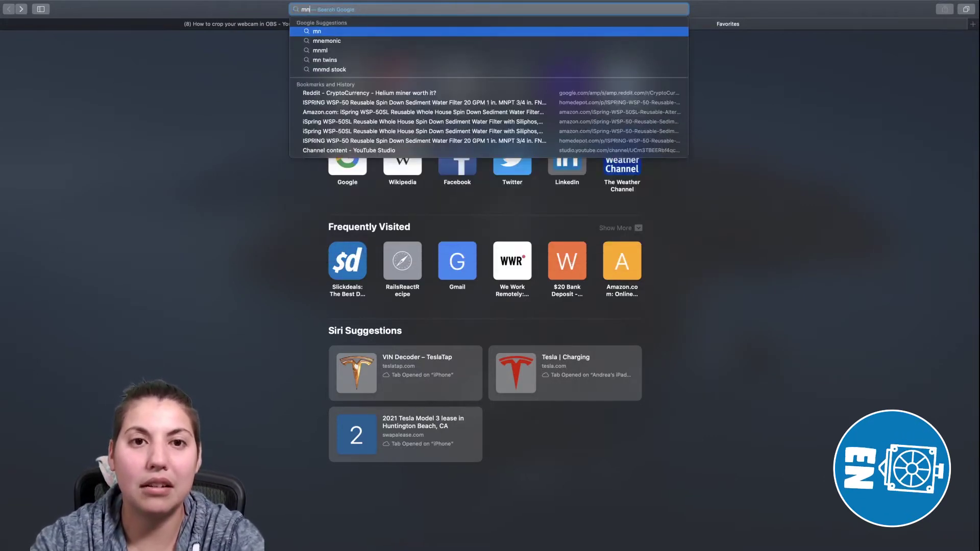
pyautogui.press('BackSpace')
pyautogui.write('anda')
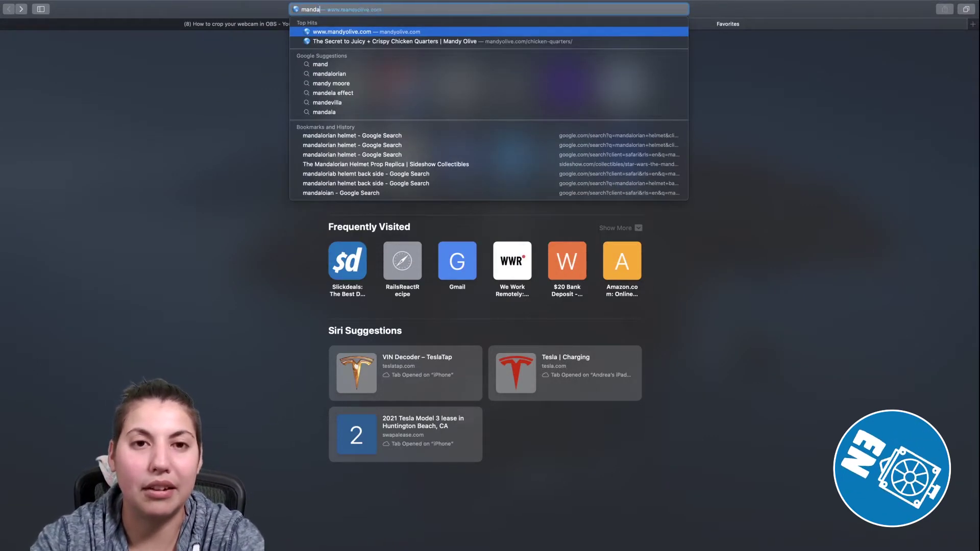
pyautogui.write('loe')
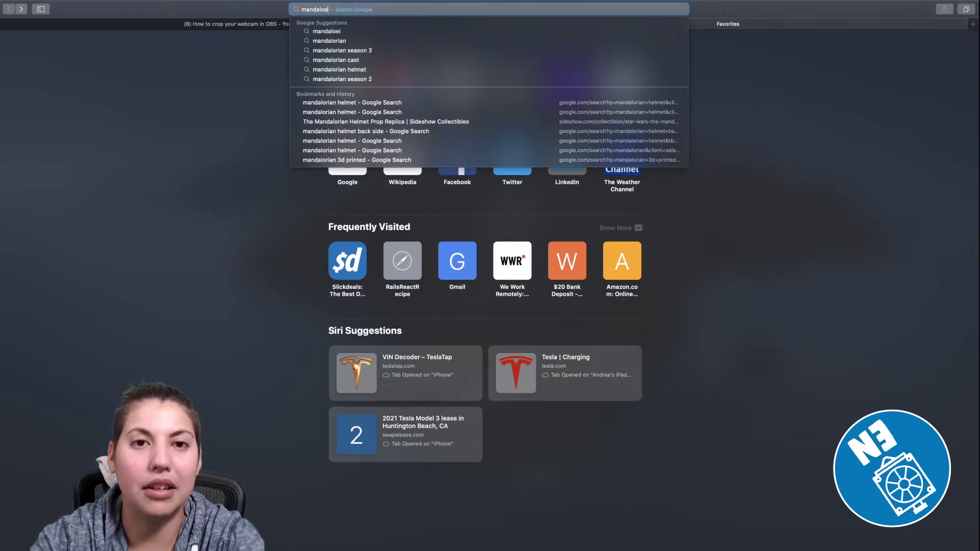
pyautogui.press('BackSpace')
pyautogui.write('rian')
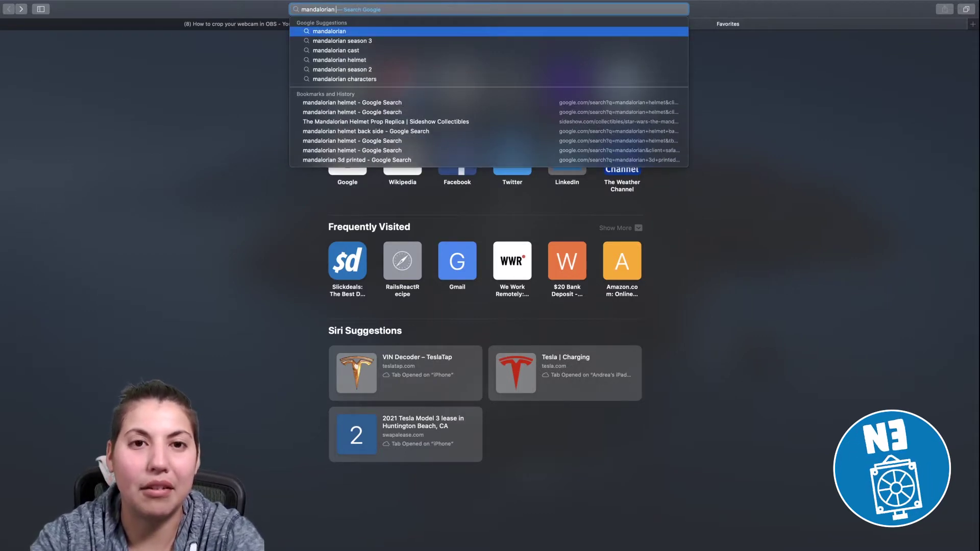
pyautogui.write(' helmet')
pyautogui.press('Return')
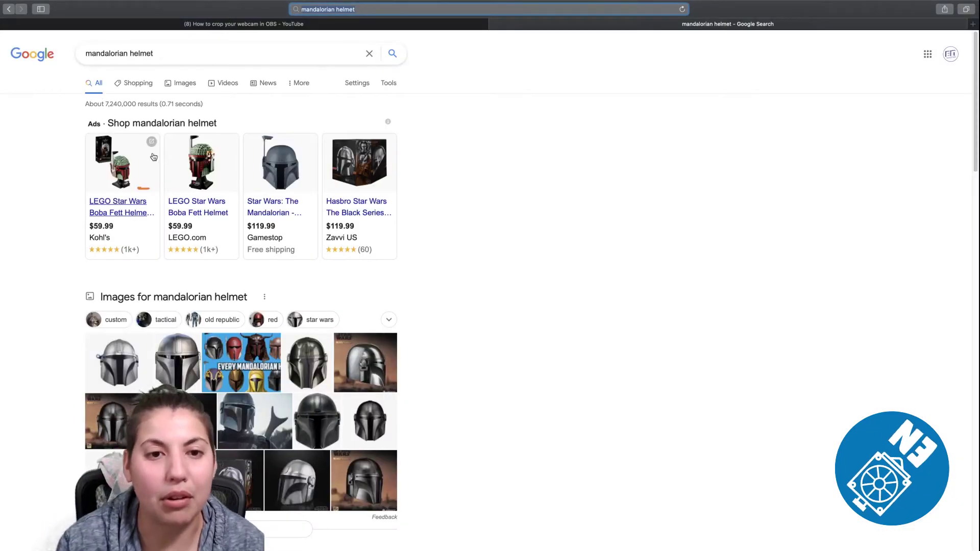
# In image results, preview the Entertainment Earth 'Star Wars: The Mandalorian Helmet' listing
pyautogui.click(172, 83)
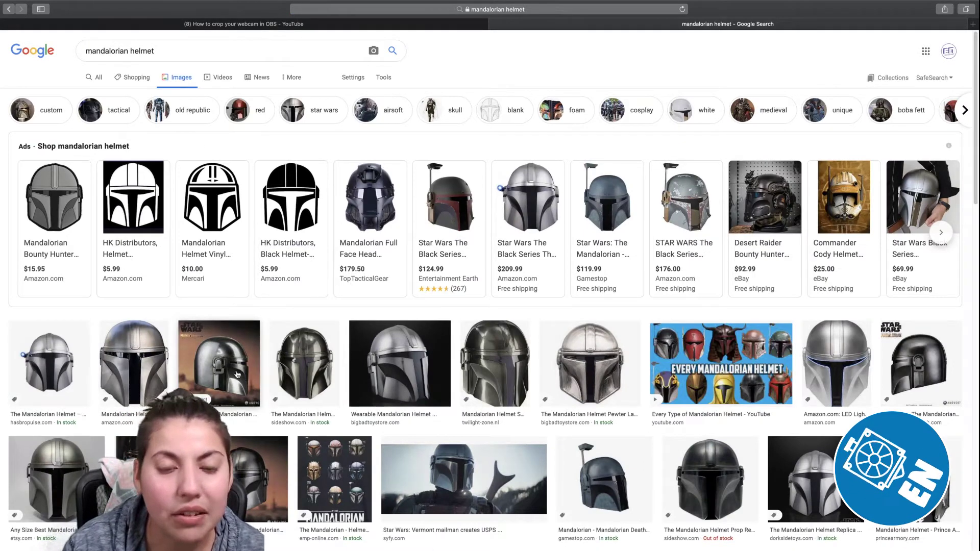
pyautogui.scroll(-1, 235, 373)
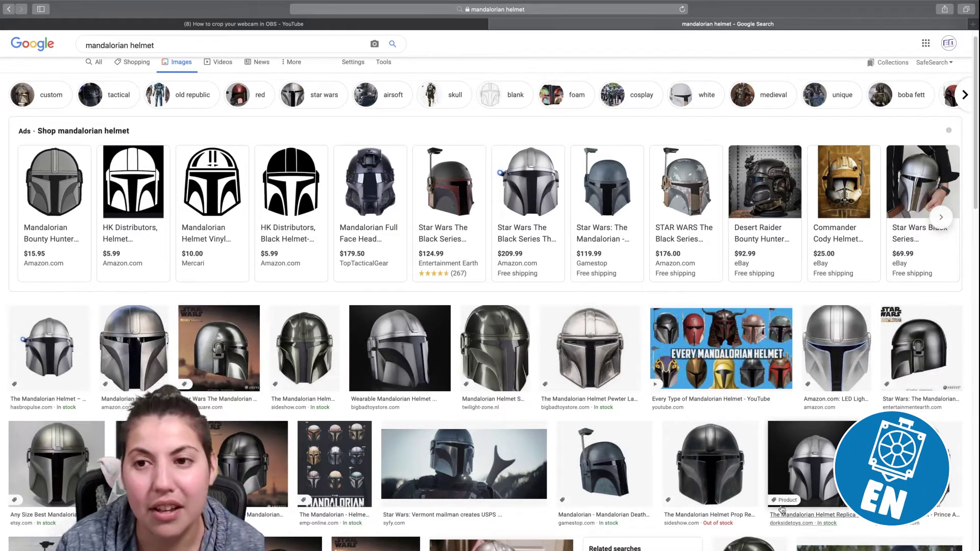
pyautogui.scroll(-1, 573, 407)
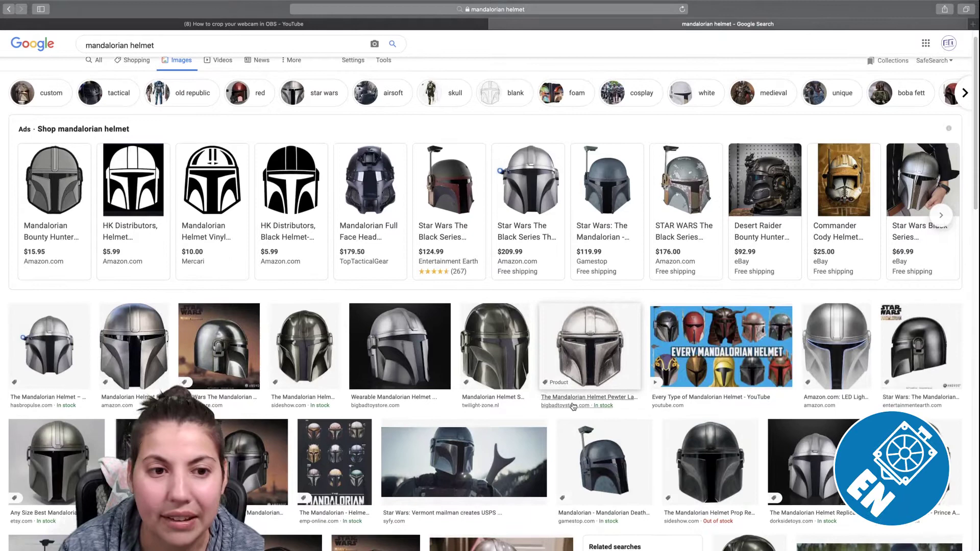
pyautogui.click(938, 350)
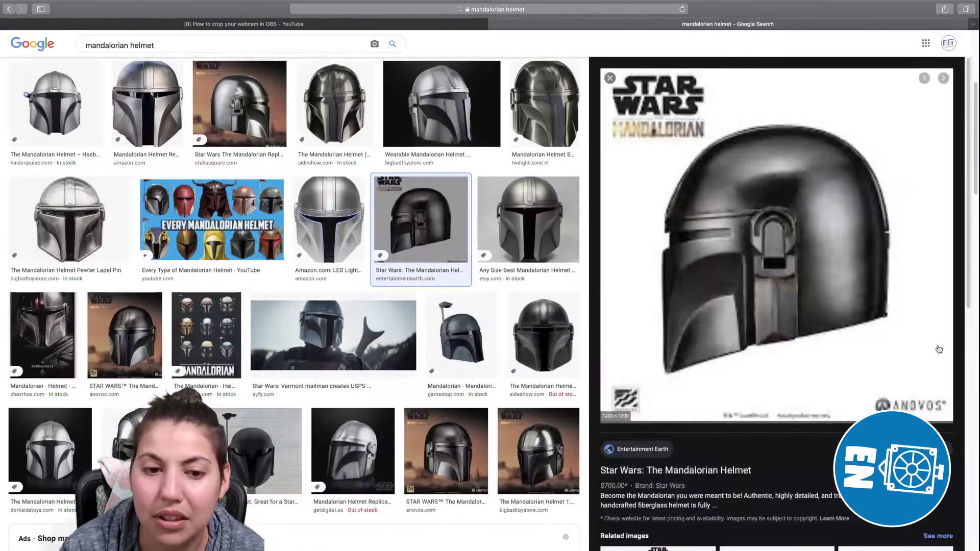
pyautogui.scroll(-3, 768, 326)
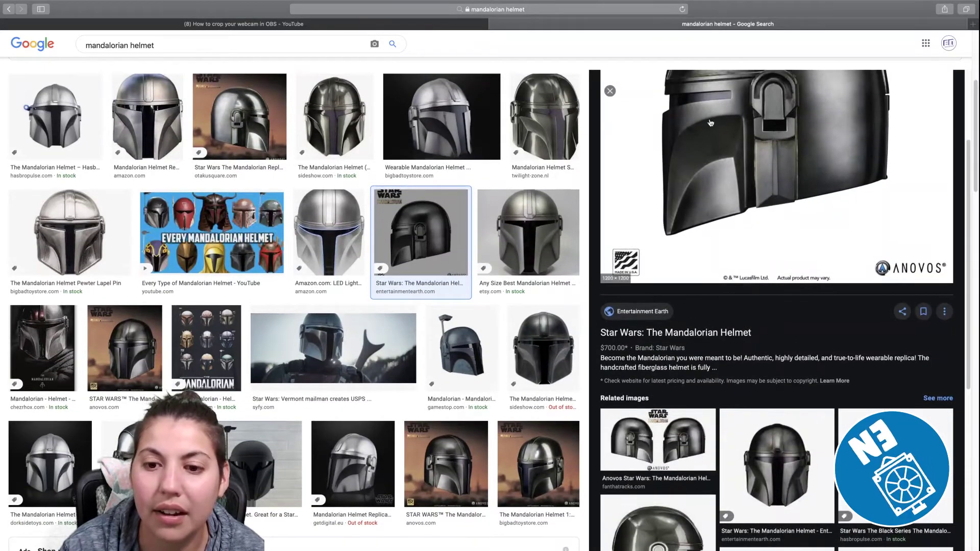
# Open the Entertainment Earth product page and browse the helmet's front and side views
pyautogui.click(711, 161)
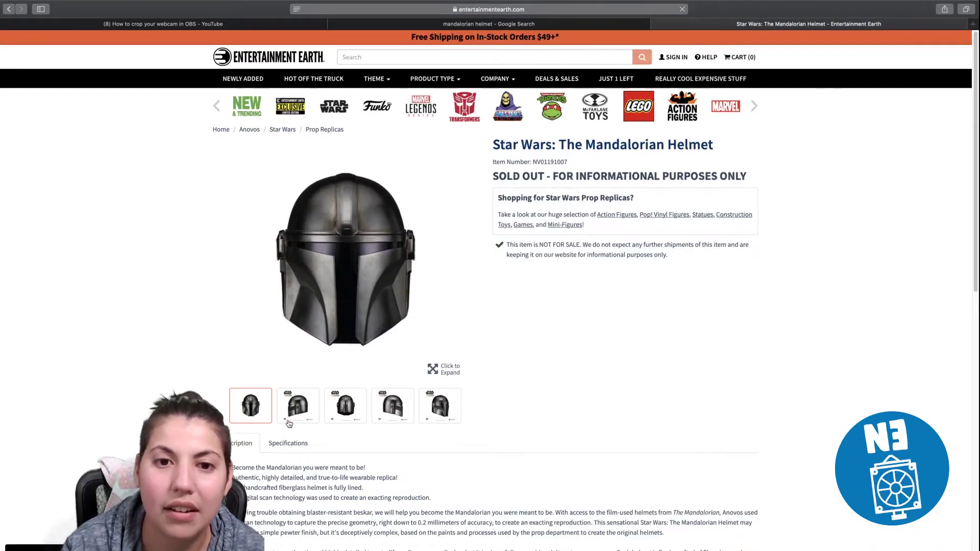
pyautogui.click(299, 408)
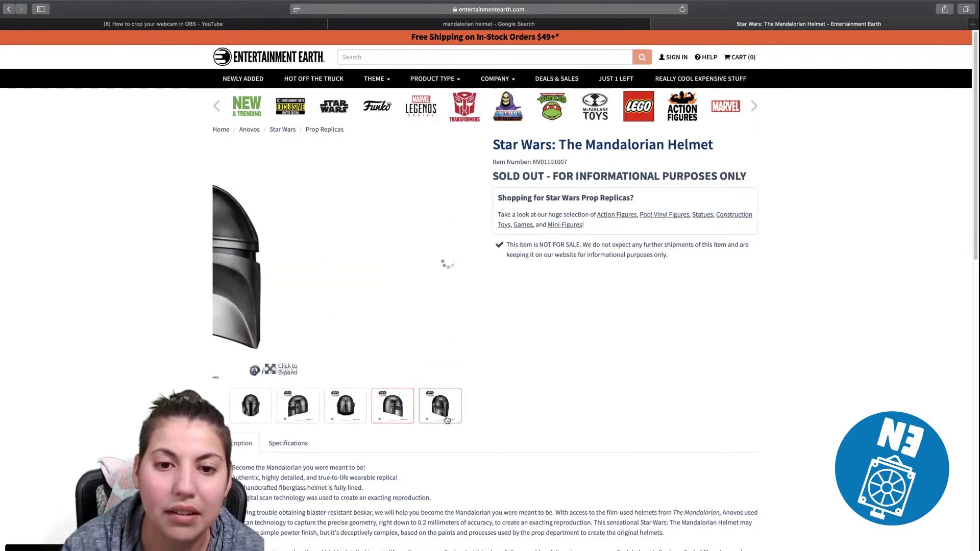
pyautogui.click(252, 404)
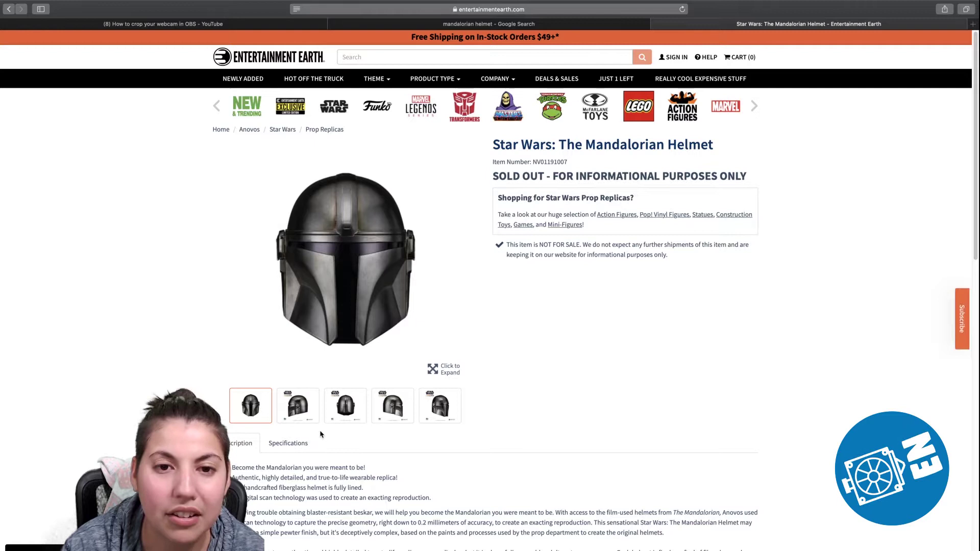
pyautogui.click(290, 411)
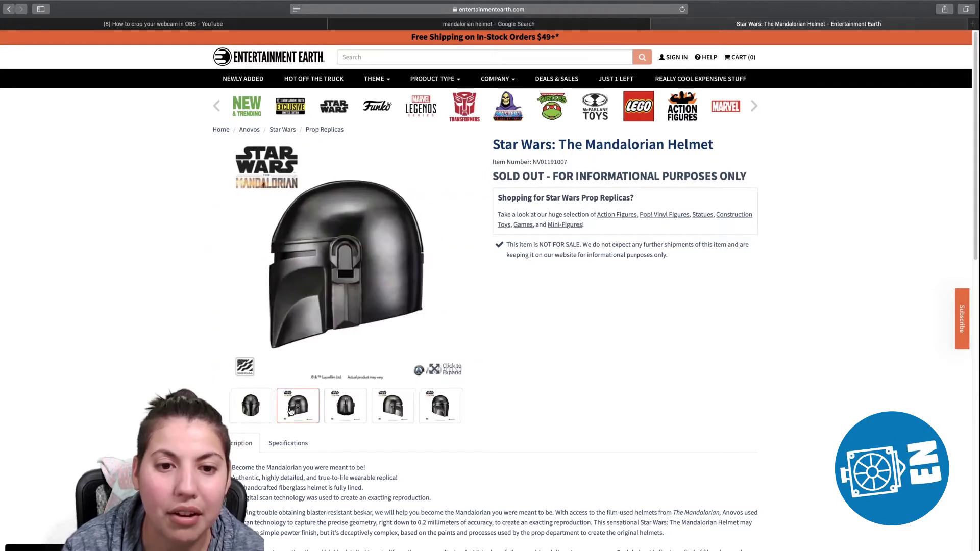
pyautogui.rightClick(337, 215)
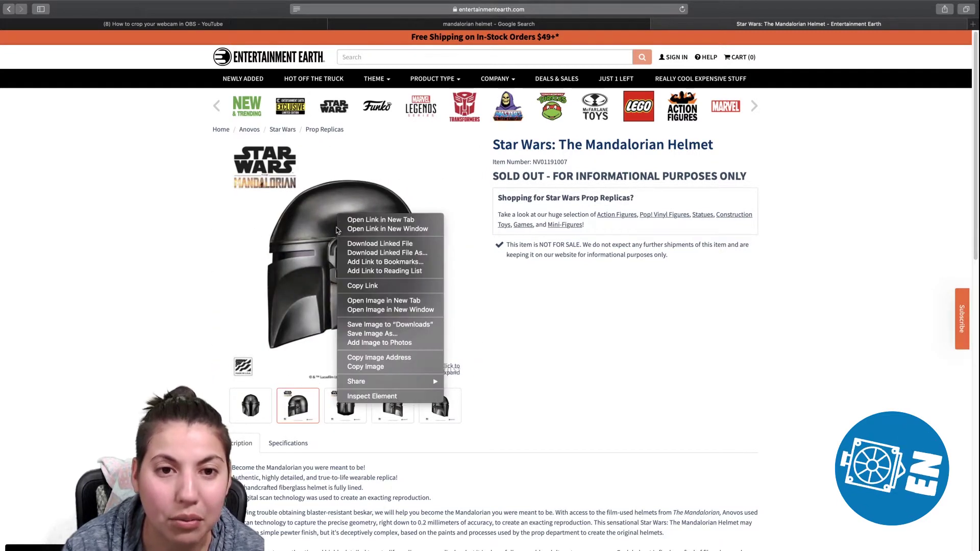
pyautogui.click(250, 409)
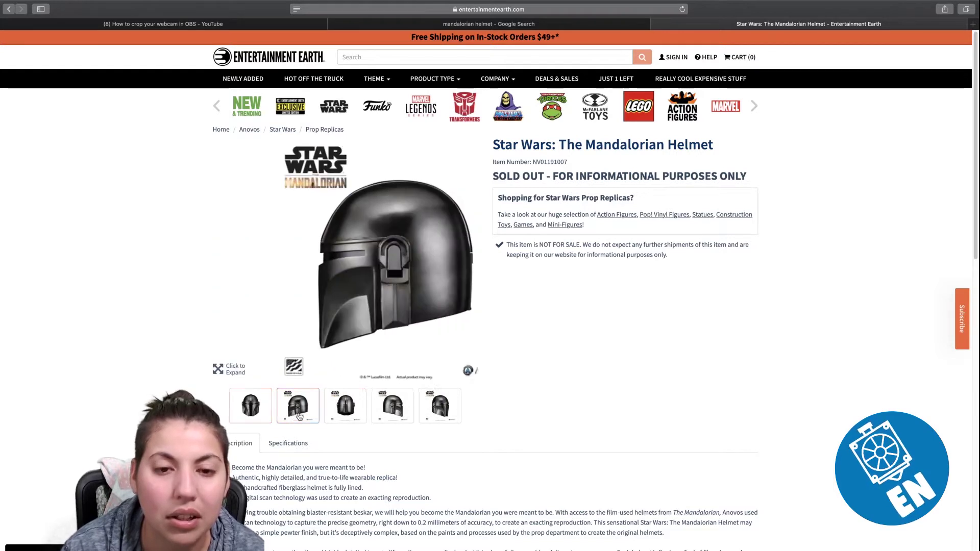
# Save the side-view helmet image as mandoSide, replacing the existing file
pyautogui.rightClick(345, 241)
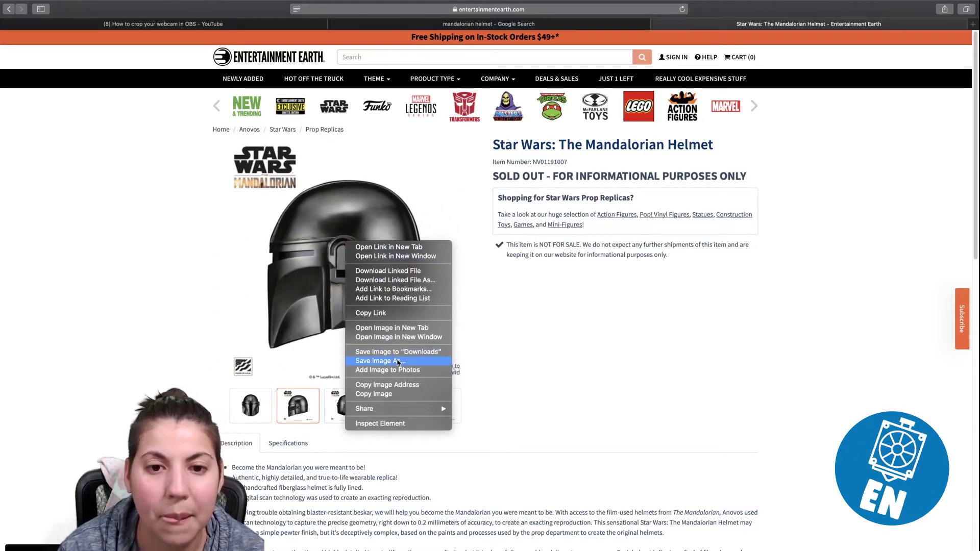
pyautogui.click(398, 361)
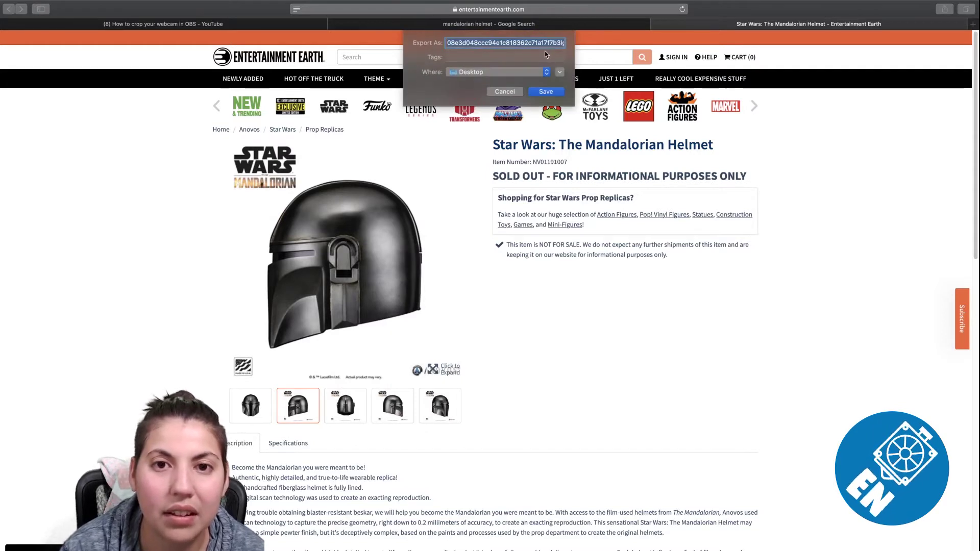
pyautogui.write('mando')
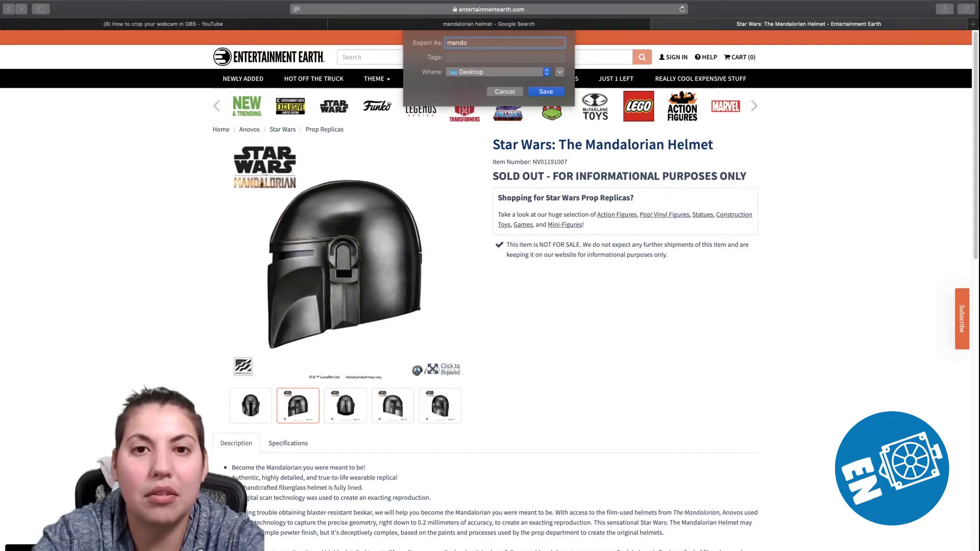
pyautogui.write('Side')
pyautogui.press('Return')
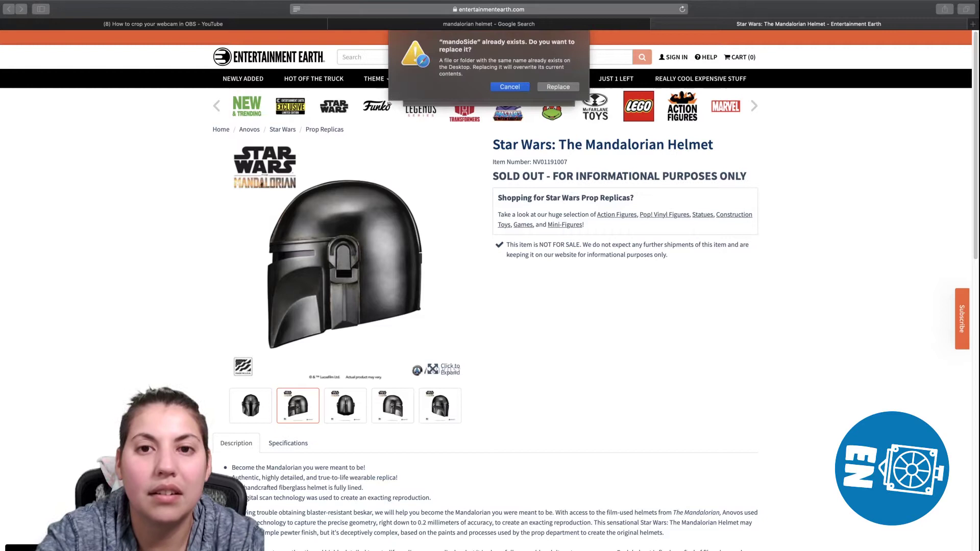
pyautogui.click(563, 87)
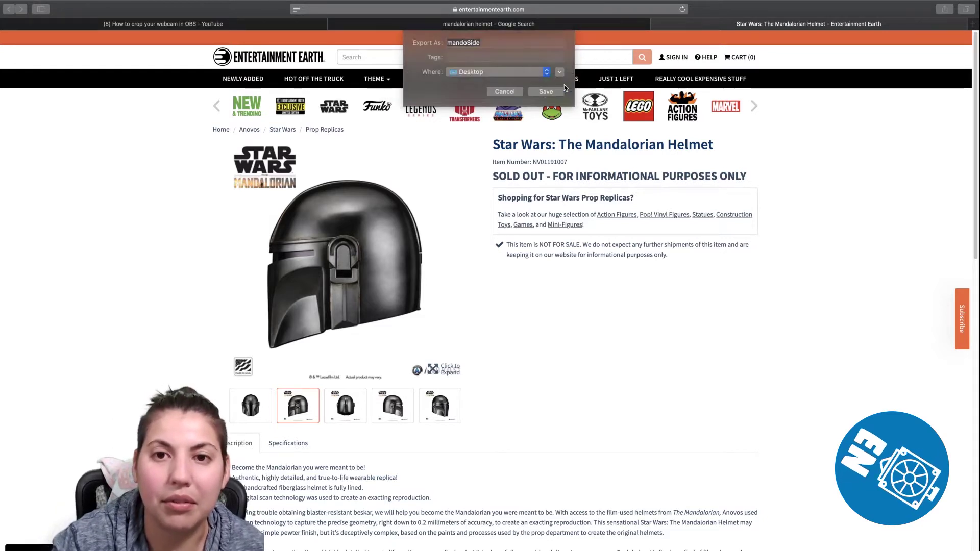
# Save the front-view helmet image to the Desktop as mandoFront, overwriting the old file
pyautogui.click(265, 414)
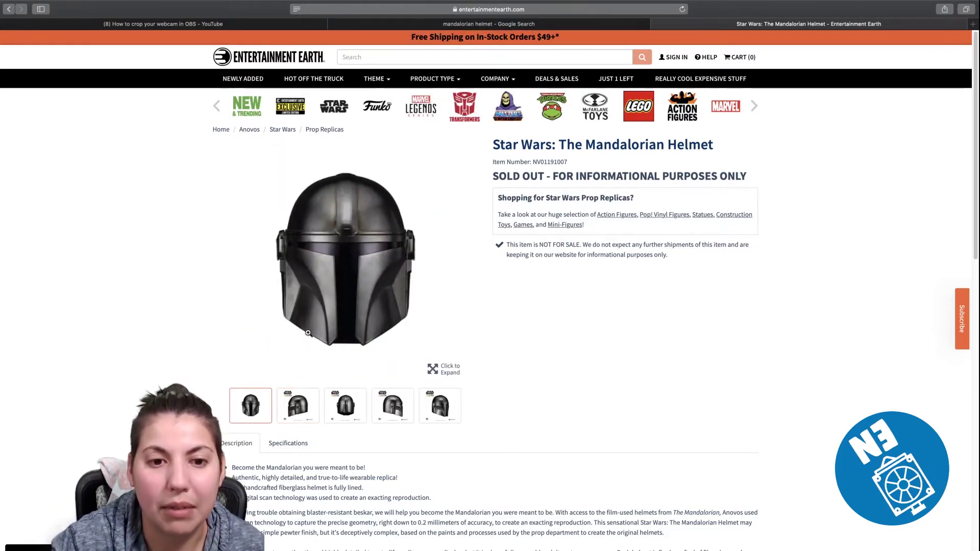
pyautogui.rightClick(320, 323)
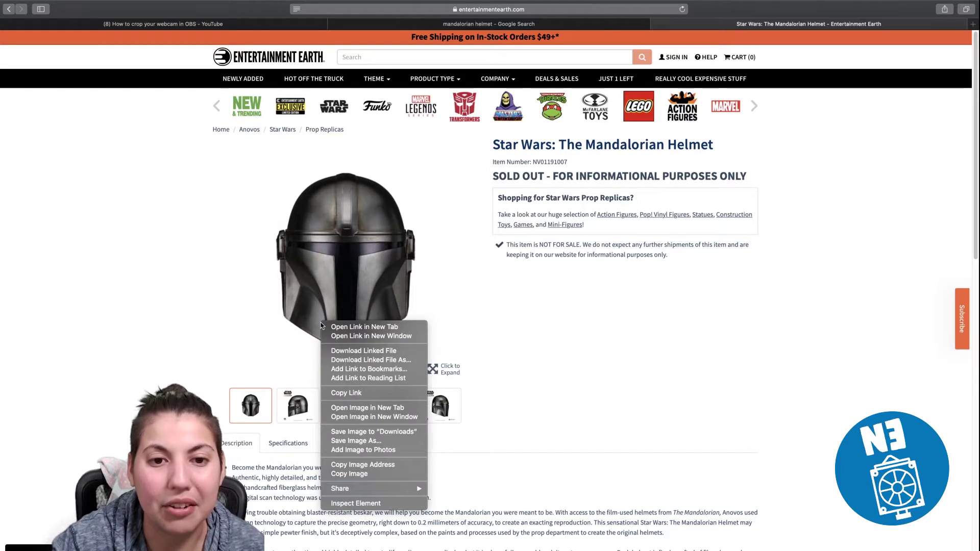
pyautogui.click(372, 441)
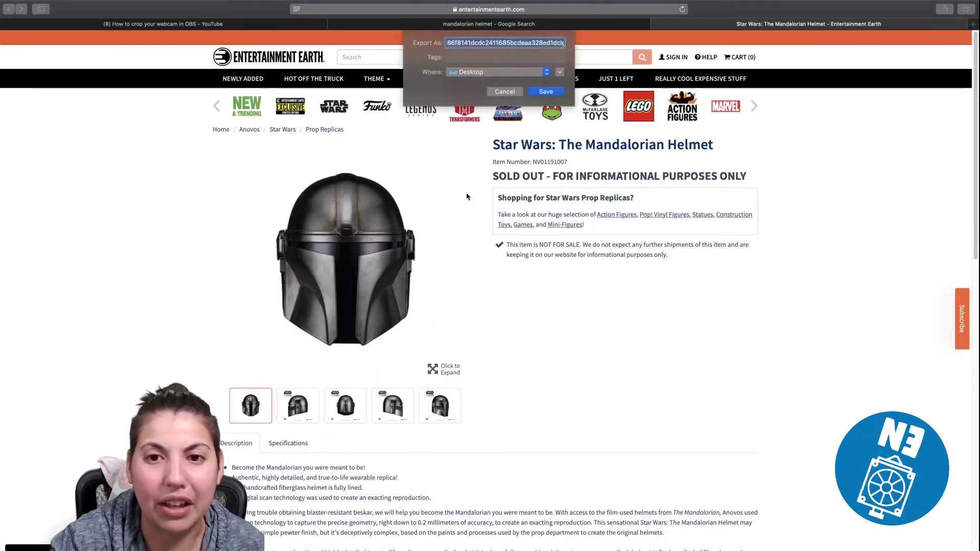
pyautogui.write('mando')
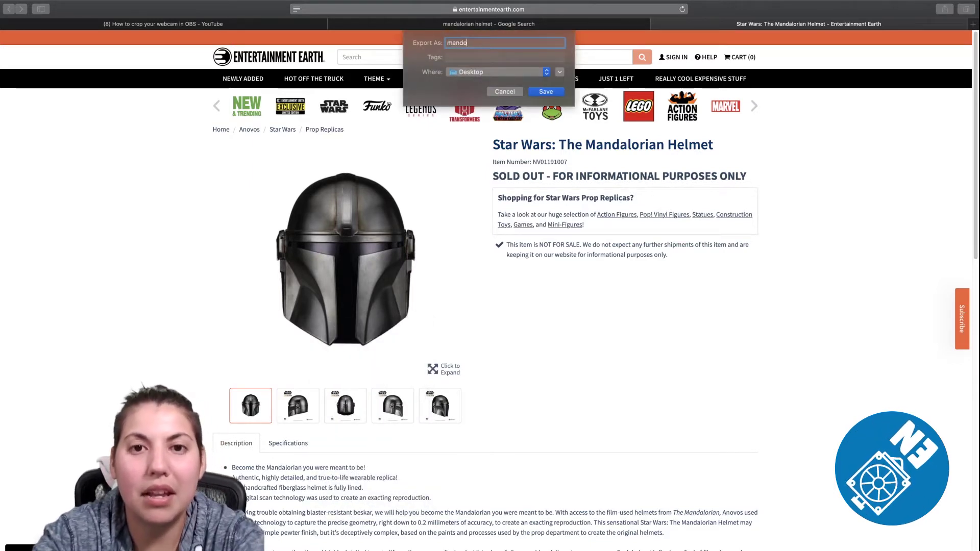
pyautogui.write('Front')
pyautogui.press('Return')
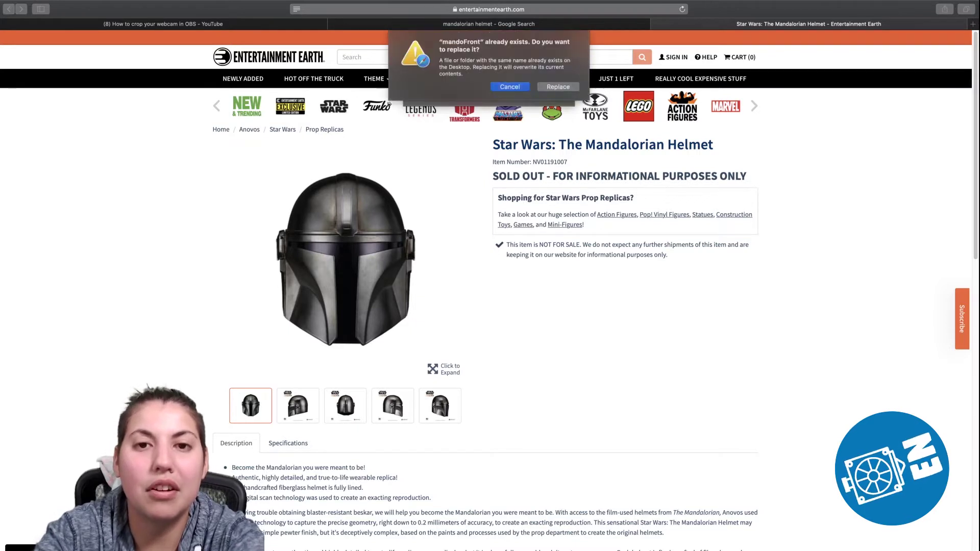
pyautogui.press('Escape')
pyautogui.click(555, 86)
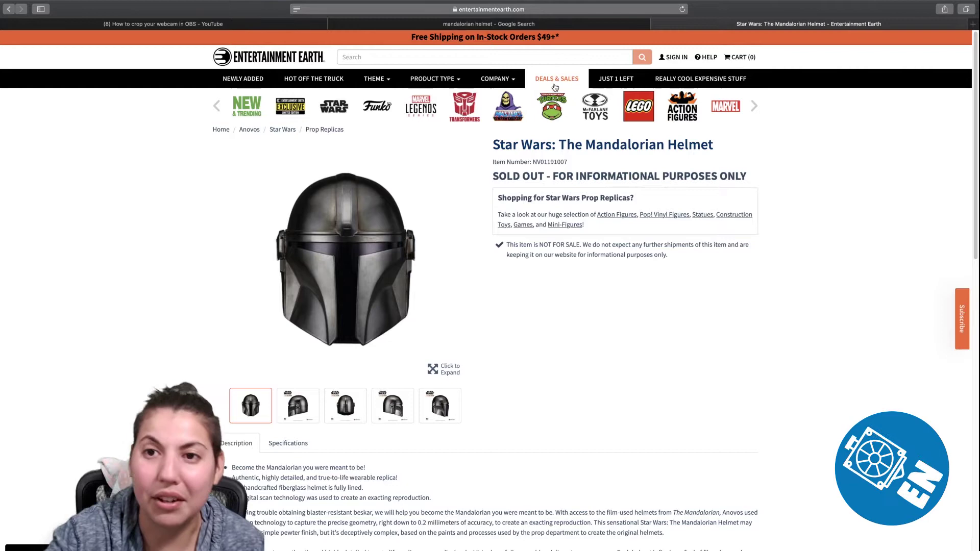
pyautogui.hotkey('ctrl', 'Right')
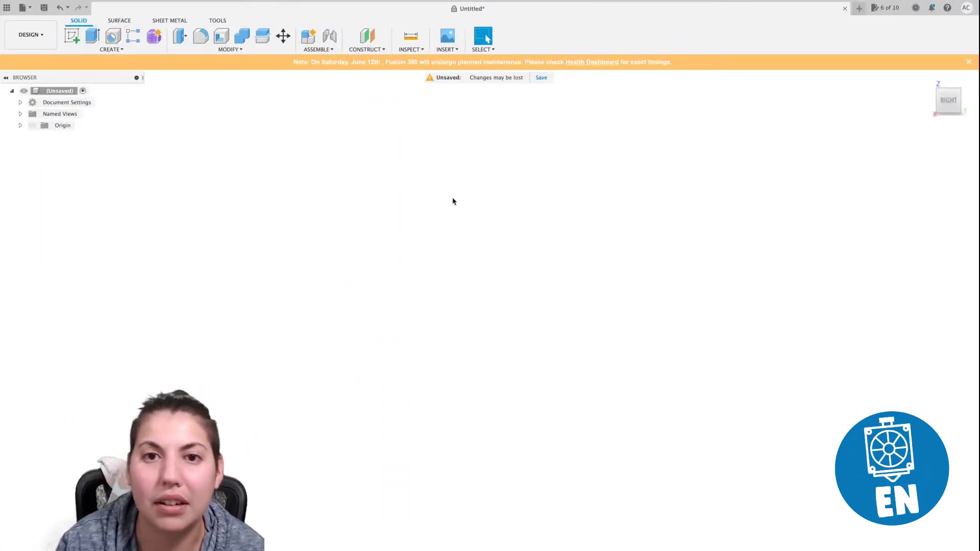
# Insert mandoFront.jpg from the computer as a canvas on the YZ origin plane
pyautogui.click(447, 36)
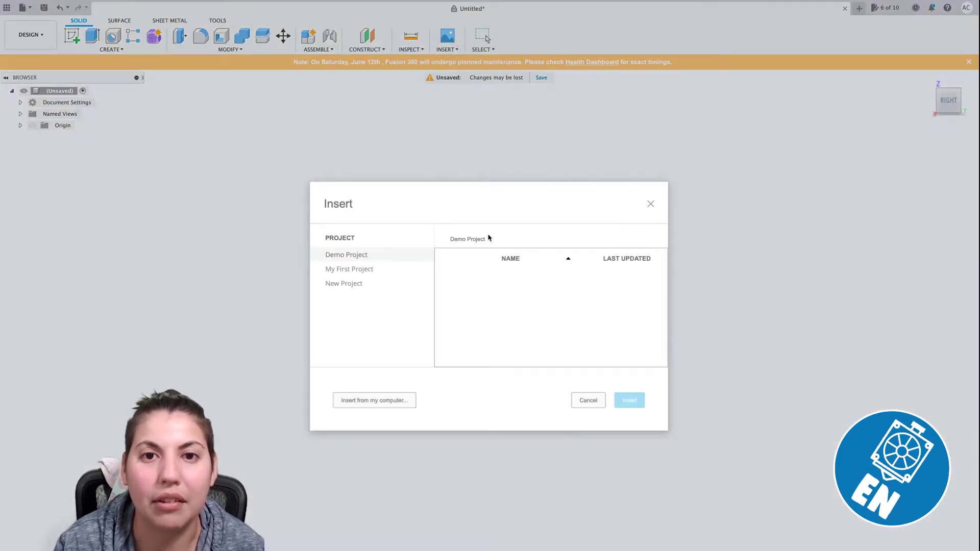
pyautogui.click(365, 406)
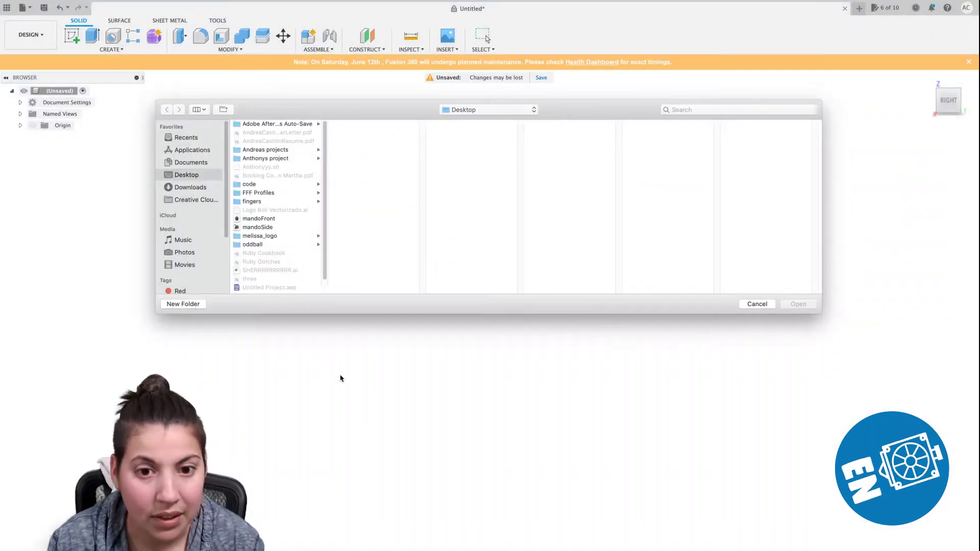
pyautogui.click(269, 220)
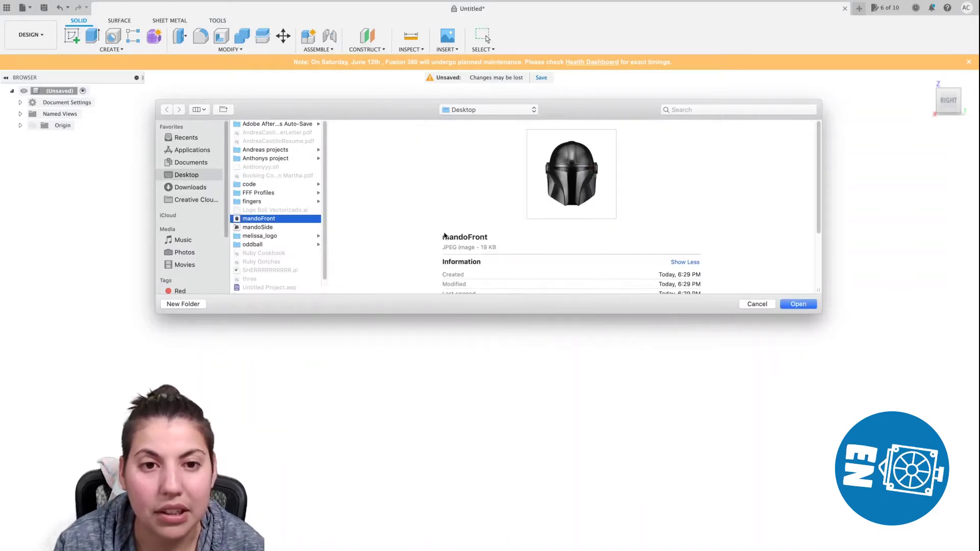
pyautogui.click(813, 308)
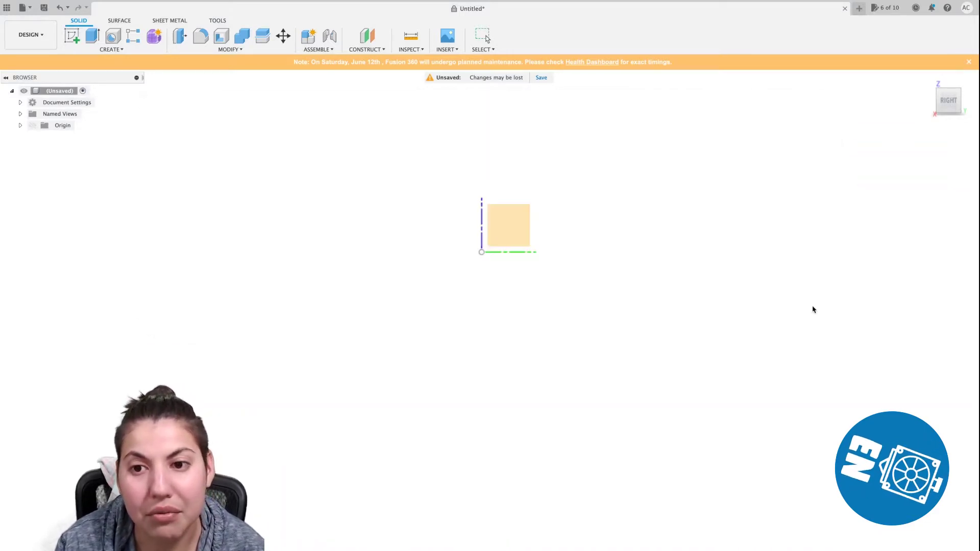
pyautogui.click(515, 232)
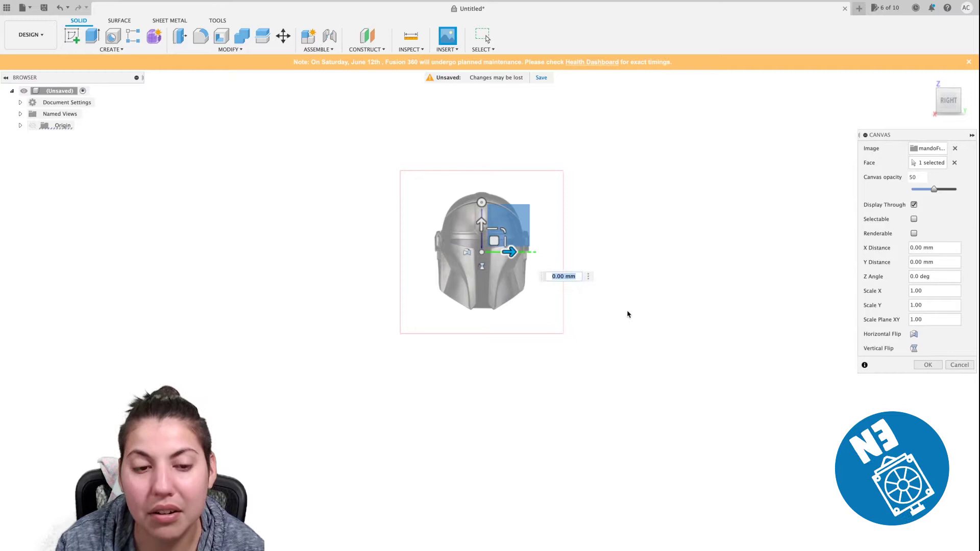
pyautogui.click(922, 369)
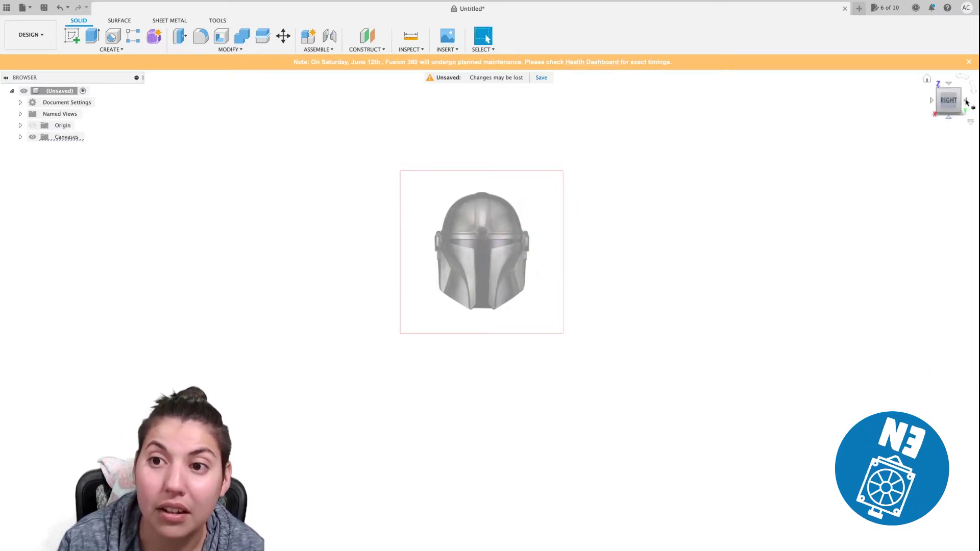
pyautogui.click(964, 100)
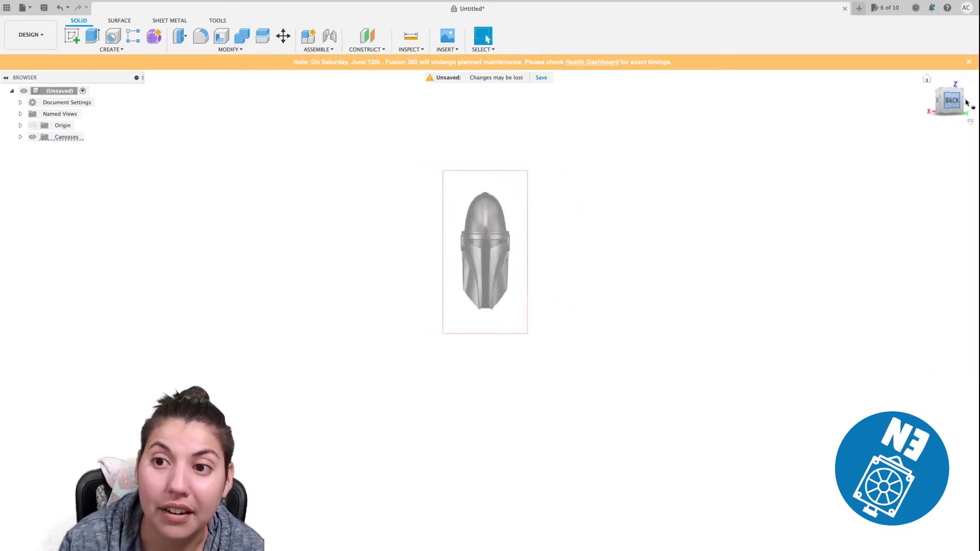
# Insert mandoSide.jpg as a second canvas on the plane facing the back view
pyautogui.click(447, 36)
pyautogui.click(343, 401)
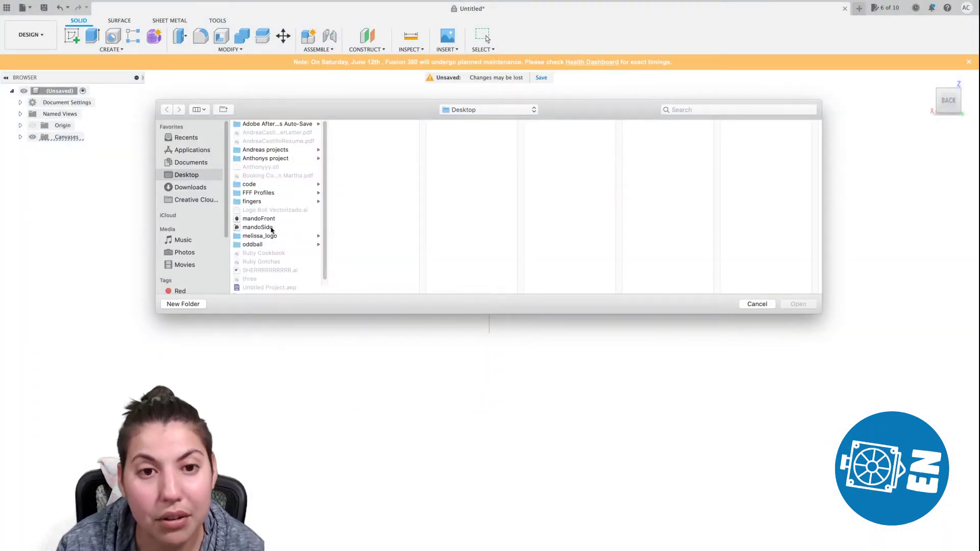
pyautogui.click(271, 229)
pyautogui.click(815, 305)
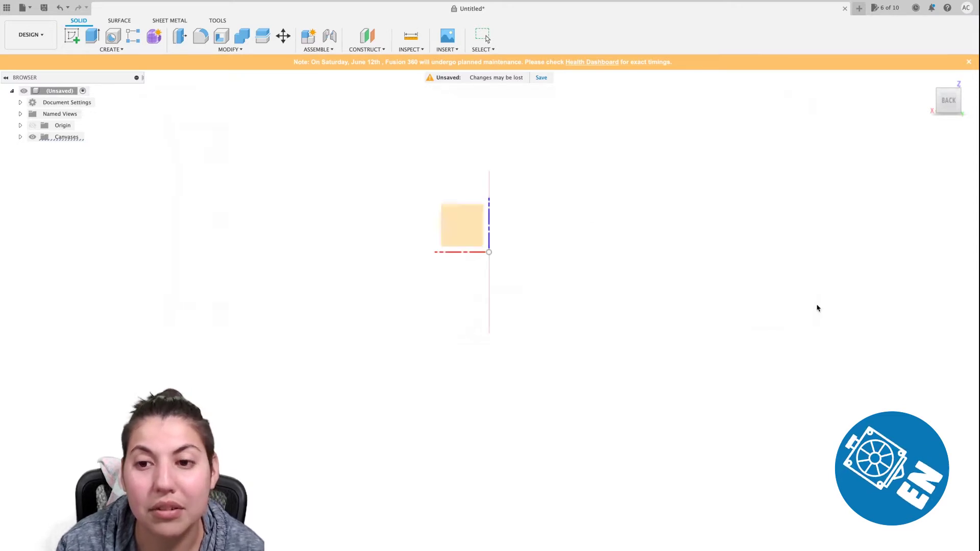
pyautogui.click(453, 226)
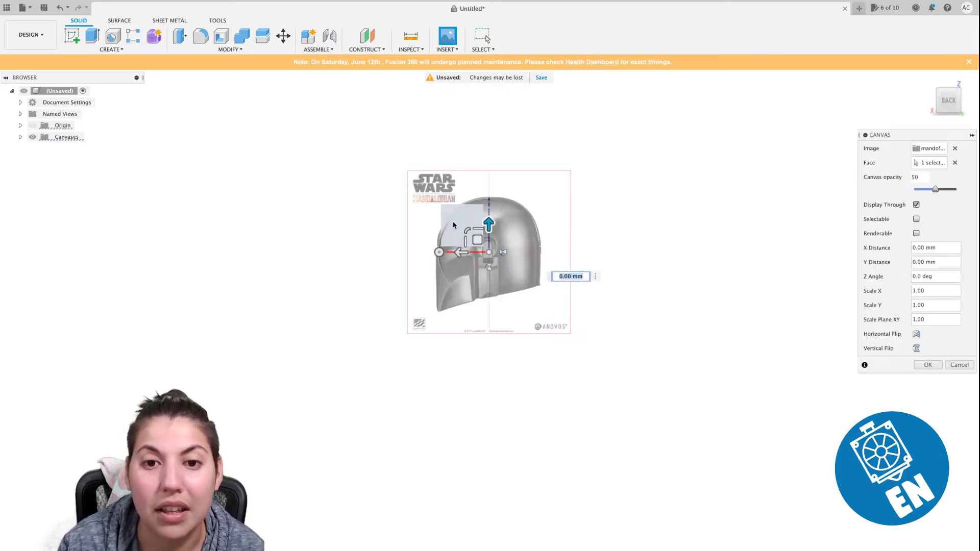
pyautogui.click(927, 365)
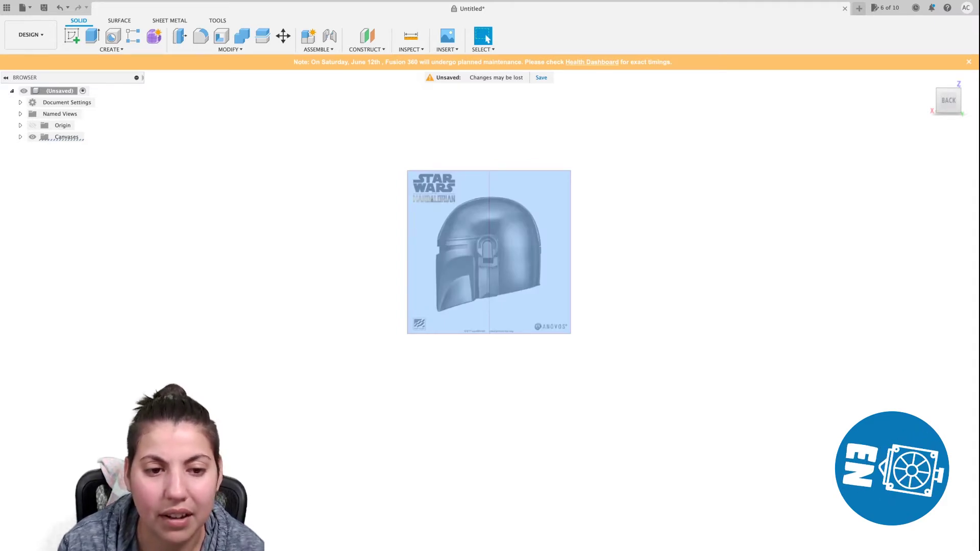
# Test Vertical Flip on the side canvas and try clearing its plane, then cancel the edit
pyautogui.doubleClick(489, 252)
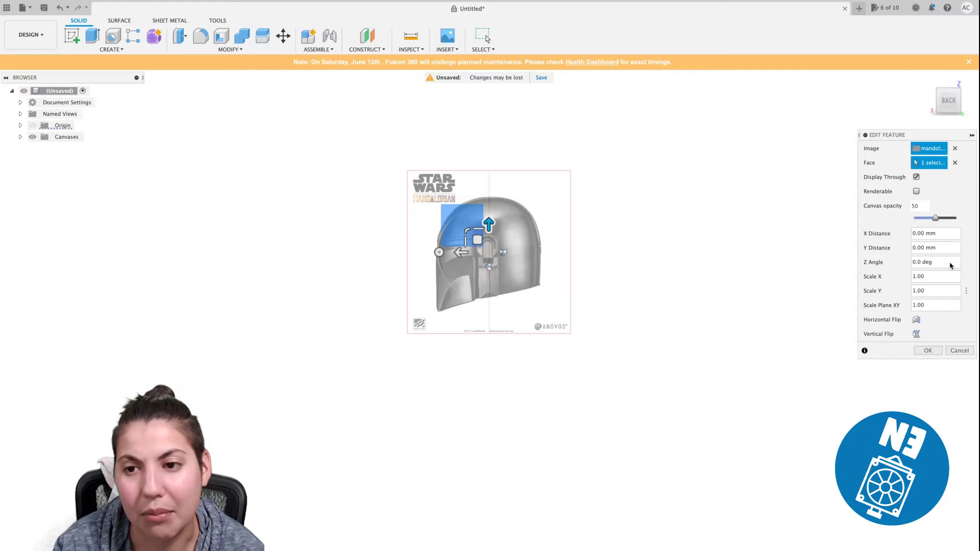
pyautogui.click(916, 335)
pyautogui.click(915, 335)
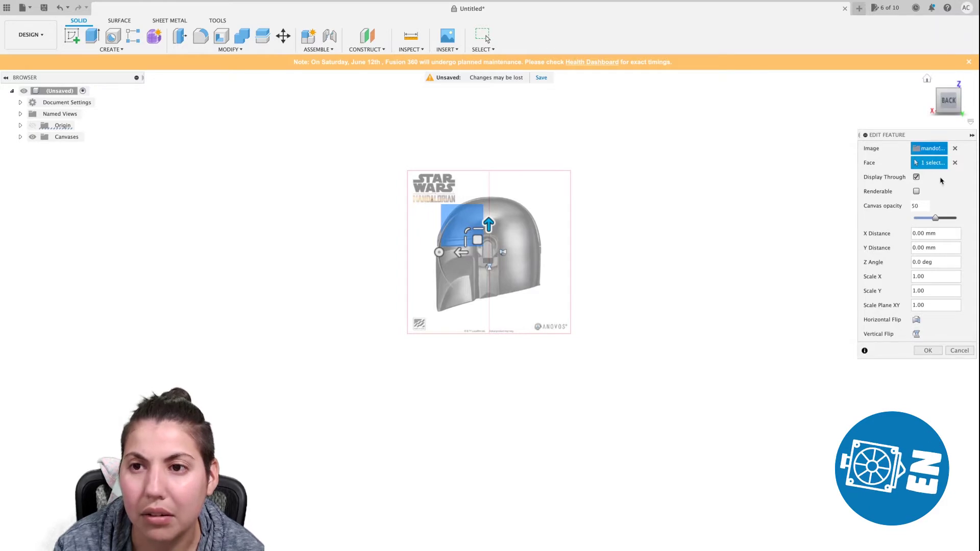
pyautogui.click(960, 348)
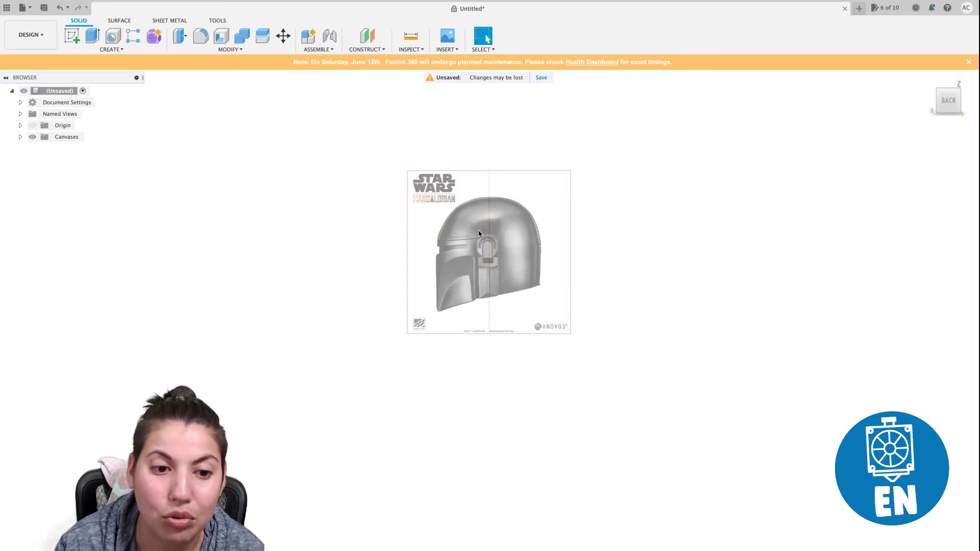
pyautogui.click(489, 252)
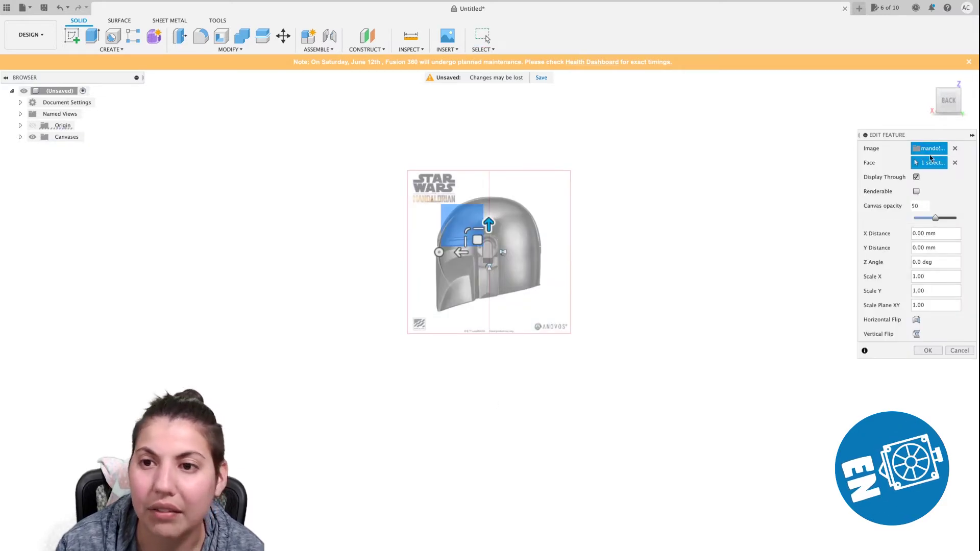
pyautogui.click(955, 162)
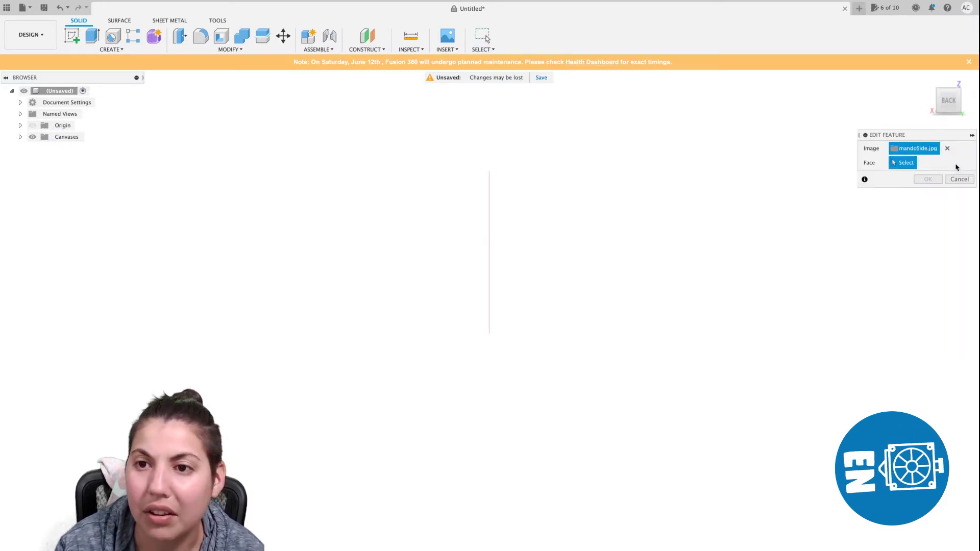
pyautogui.click(937, 106)
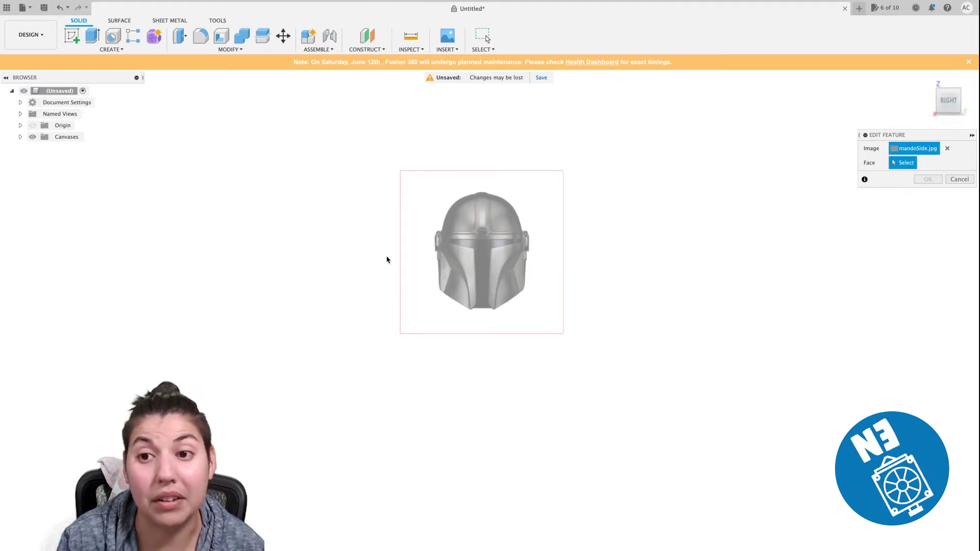
pyautogui.click(960, 179)
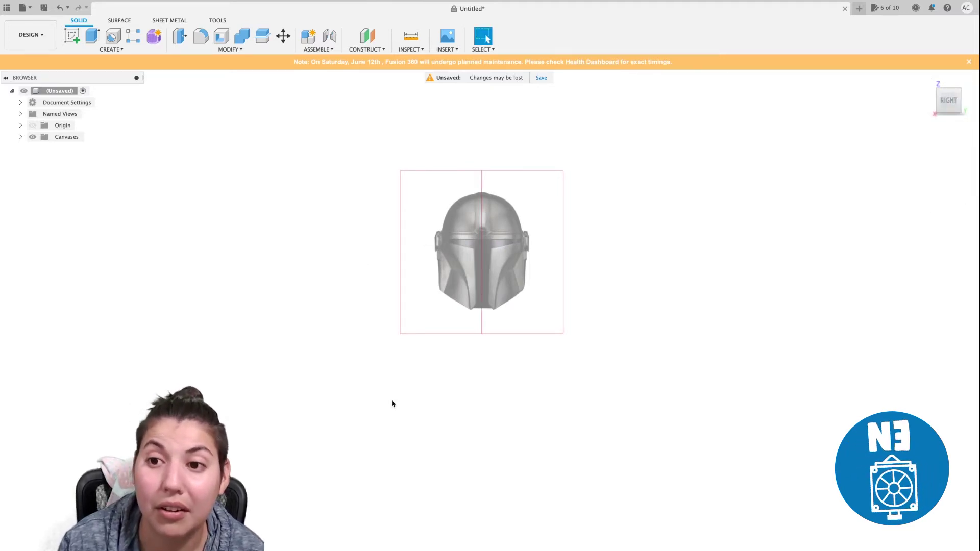
# Clear the mandoFront canvas's face selection and turn the view to FRONT
pyautogui.click(481, 252)
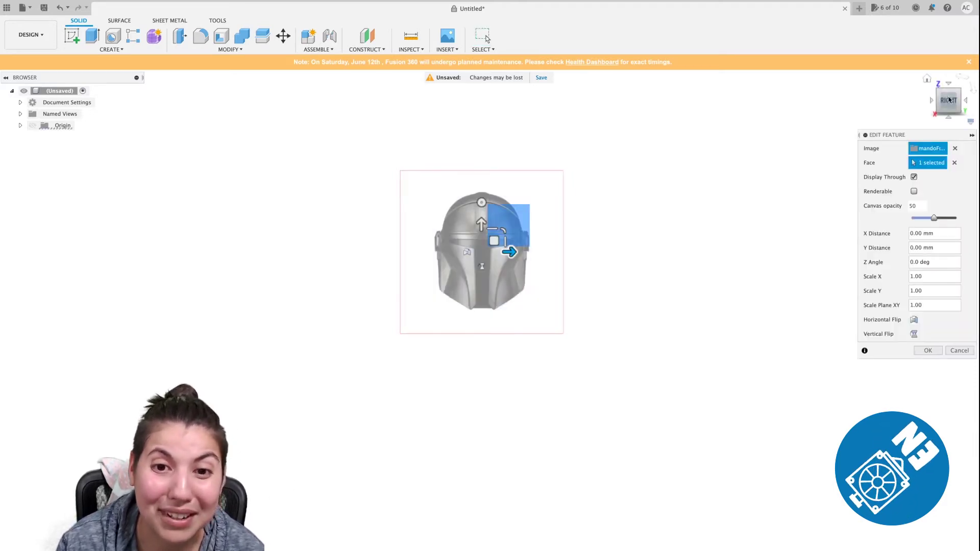
pyautogui.click(954, 163)
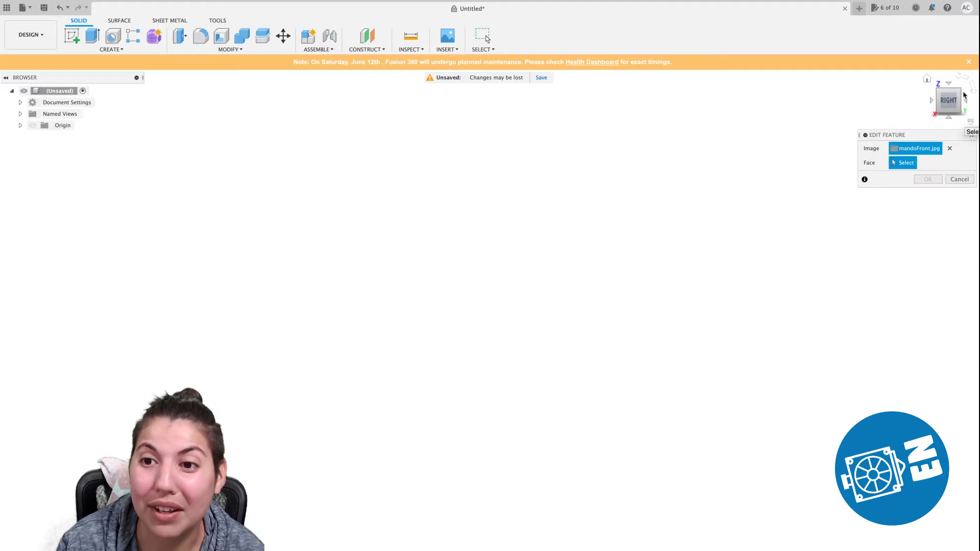
pyautogui.click(967, 100)
pyautogui.click(968, 100)
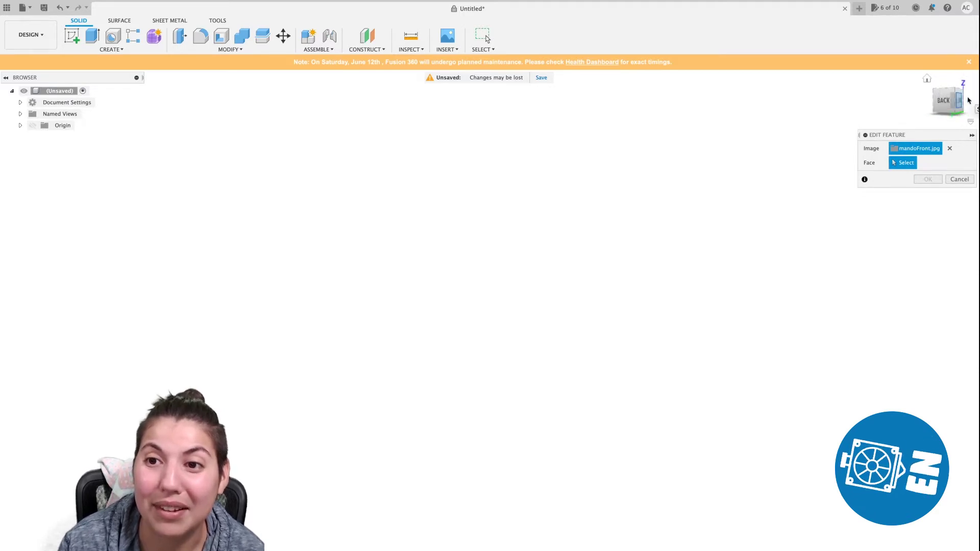
pyautogui.click(968, 101)
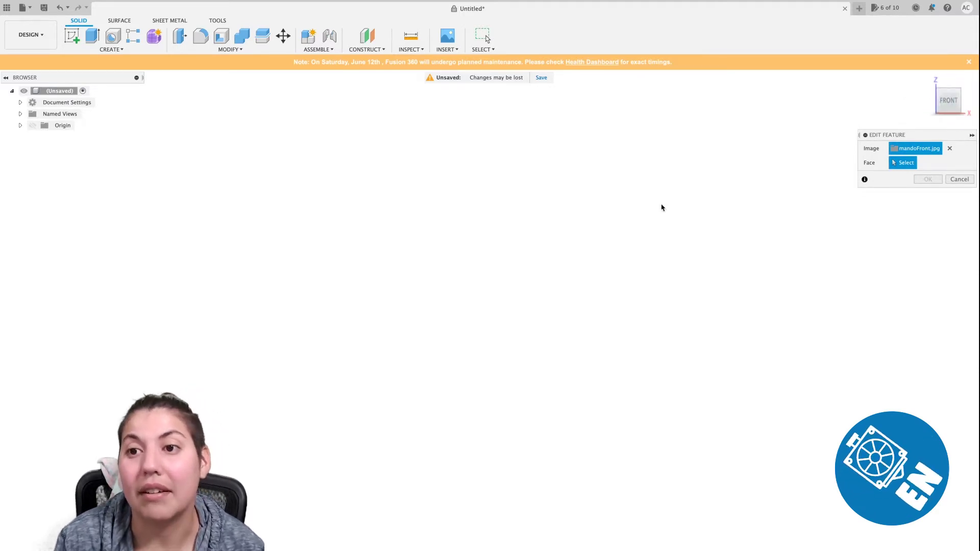
# Show origin planes, place the front image on the front plane, test horizontal and vertical flips, then cancel
pyautogui.click(32, 125)
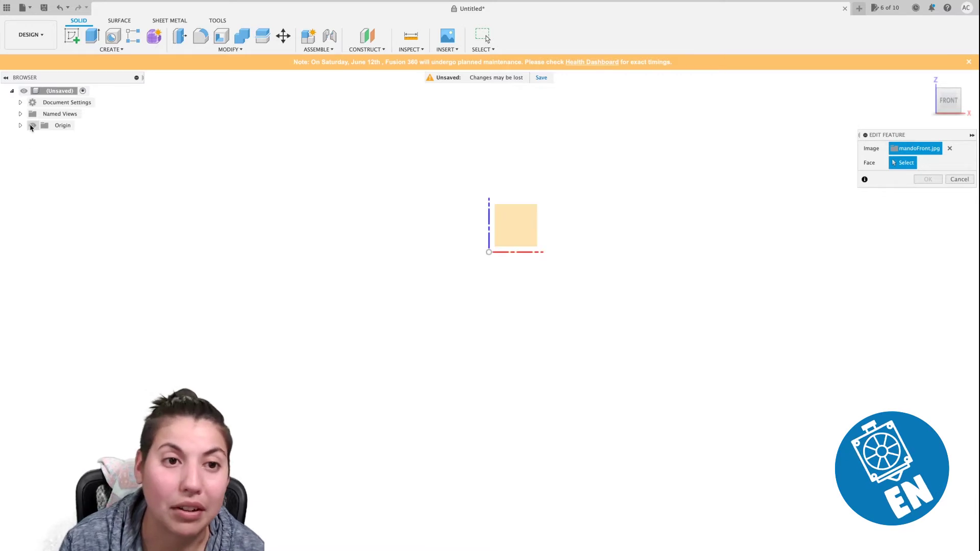
pyautogui.click(532, 236)
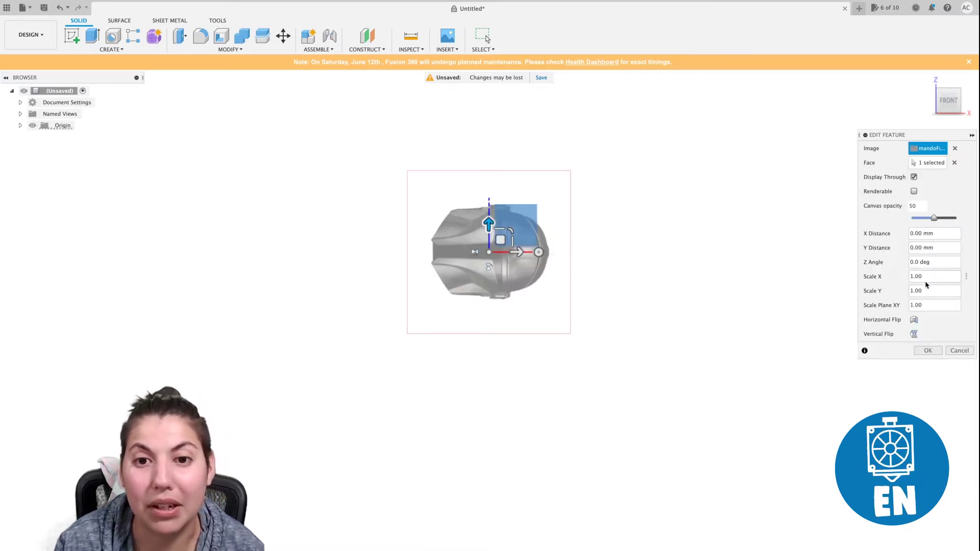
pyautogui.click(914, 334)
pyautogui.click(914, 321)
pyautogui.click(914, 321)
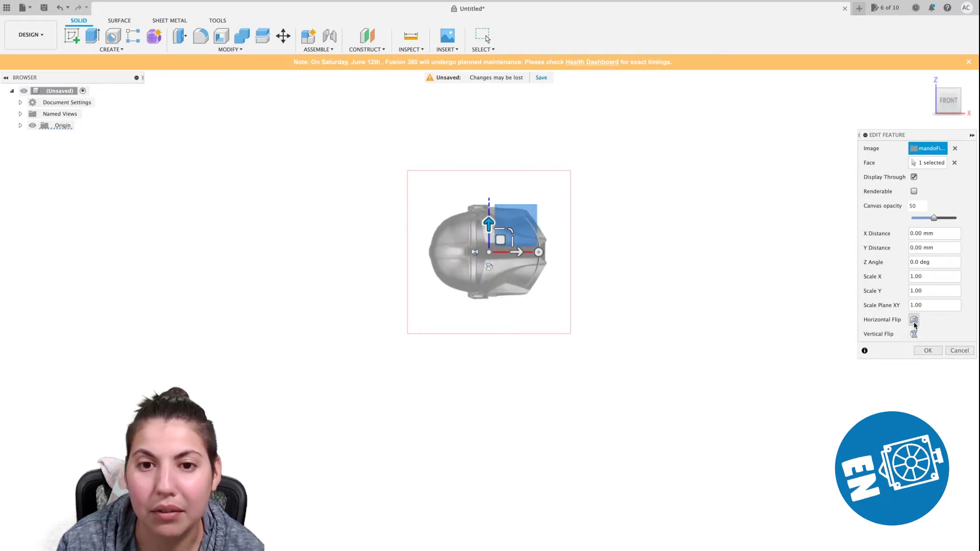
pyautogui.click(914, 334)
pyautogui.click(914, 335)
pyautogui.click(914, 334)
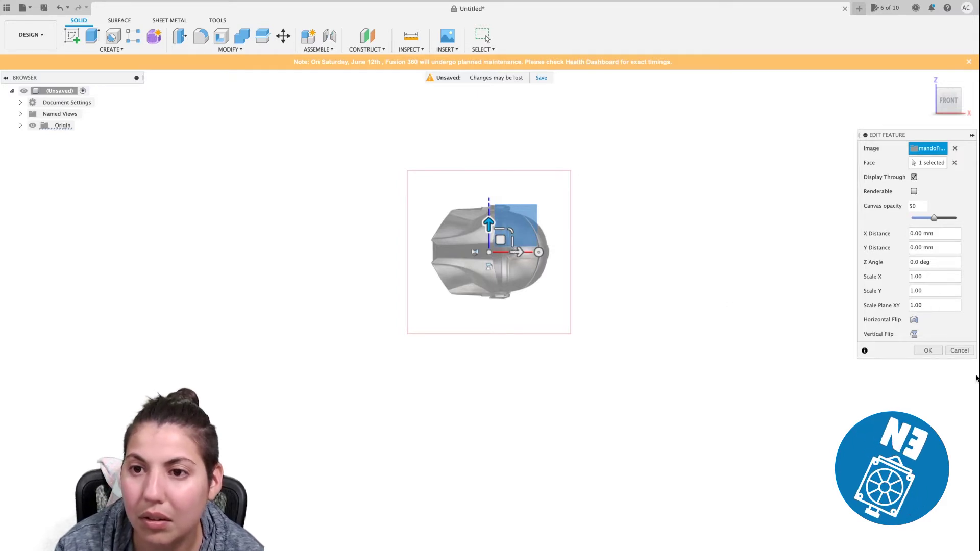
pyautogui.click(959, 350)
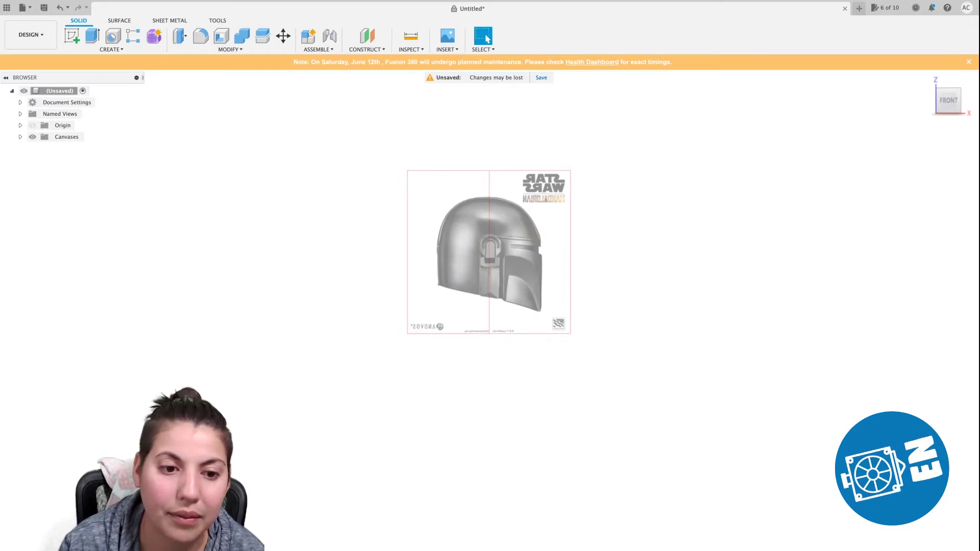
# Remove the old canvas and re-insert mandoFront.jpg on the front plane at 50 opacity
pyautogui.hotkey('ctrl', 'z')
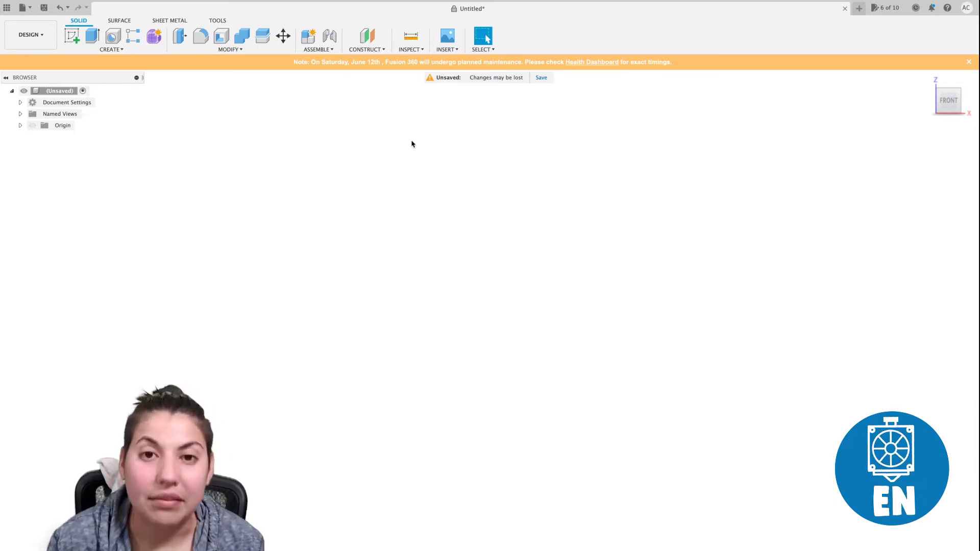
pyautogui.click(439, 34)
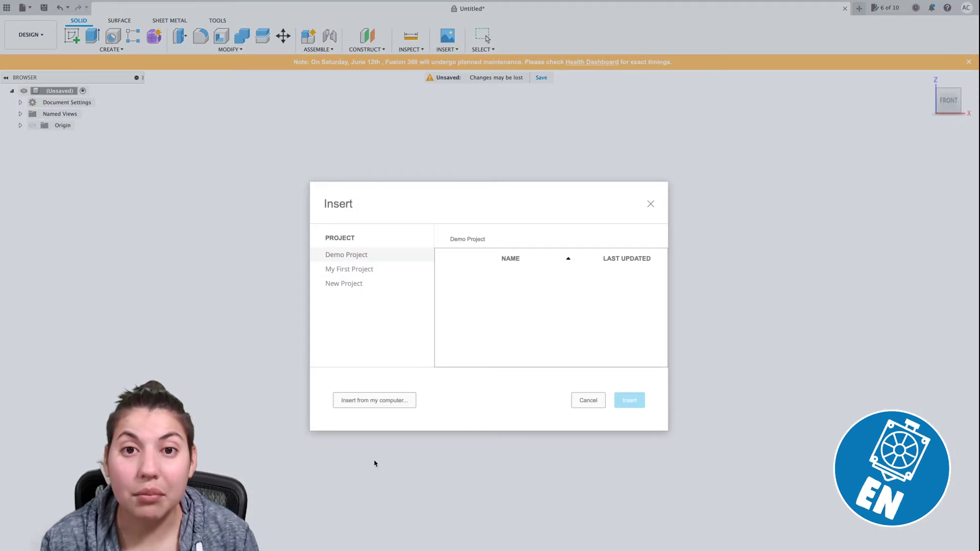
pyautogui.click(356, 403)
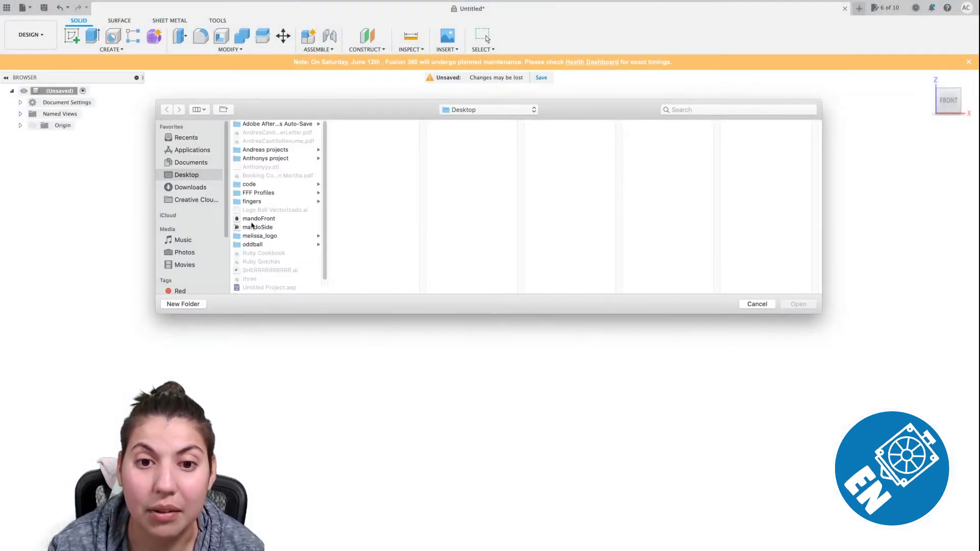
pyautogui.click(253, 227)
pyautogui.click(255, 219)
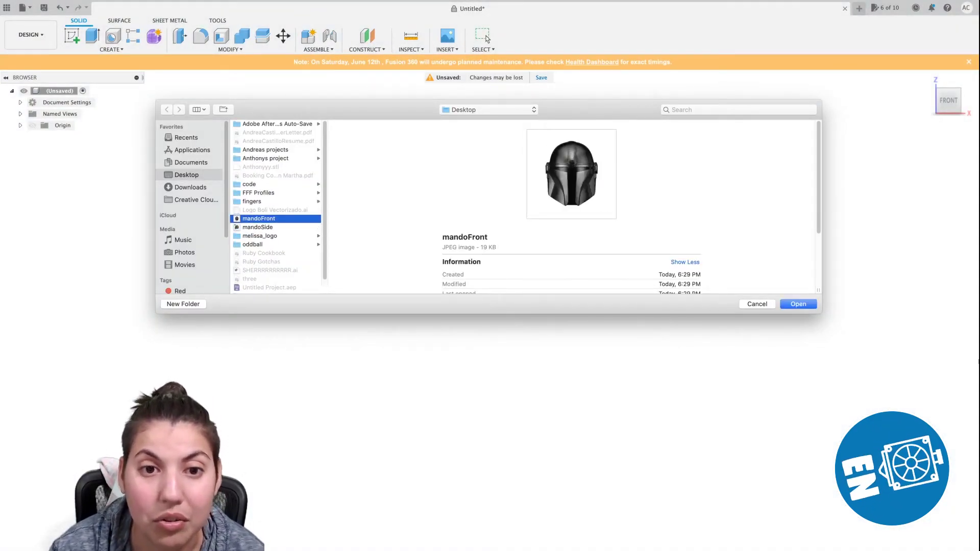
pyautogui.click(793, 303)
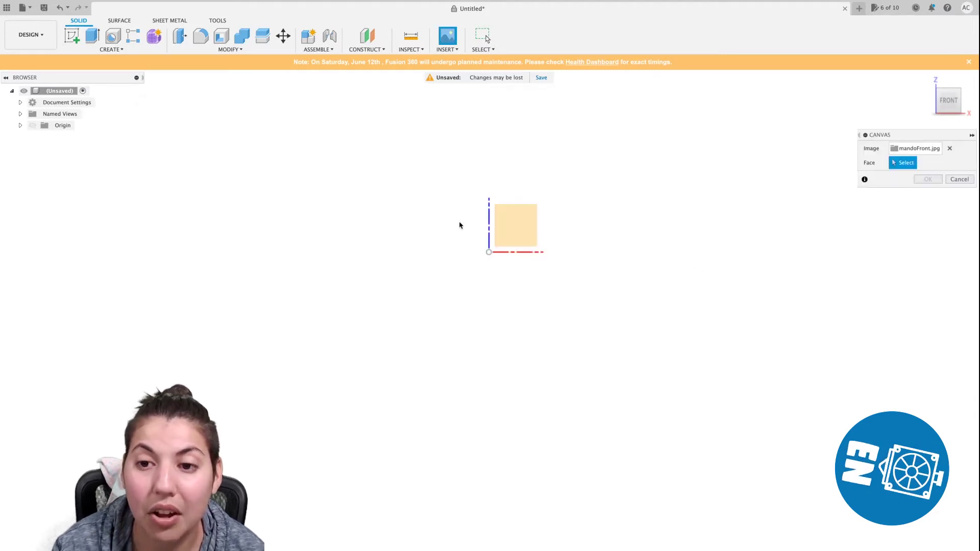
pyautogui.click(498, 218)
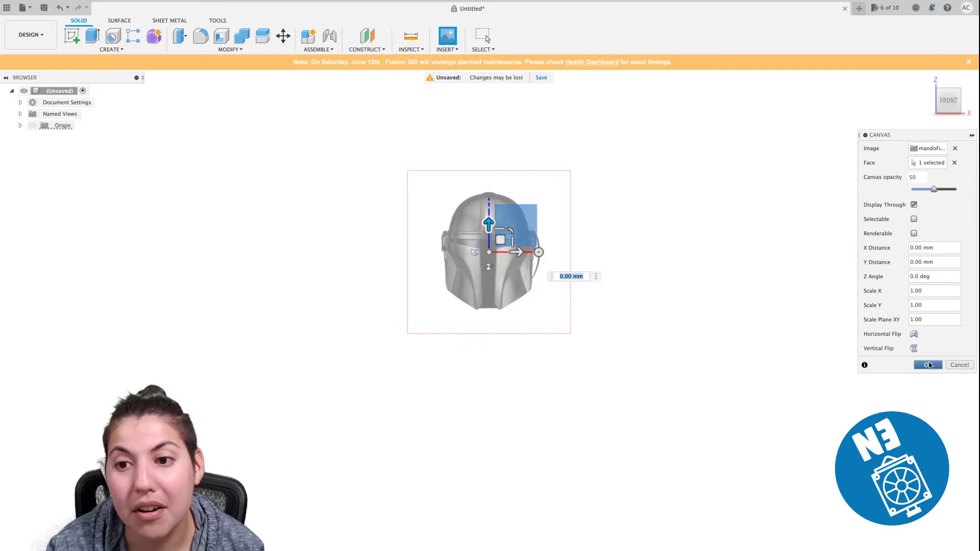
pyautogui.click(928, 365)
pyautogui.click(970, 102)
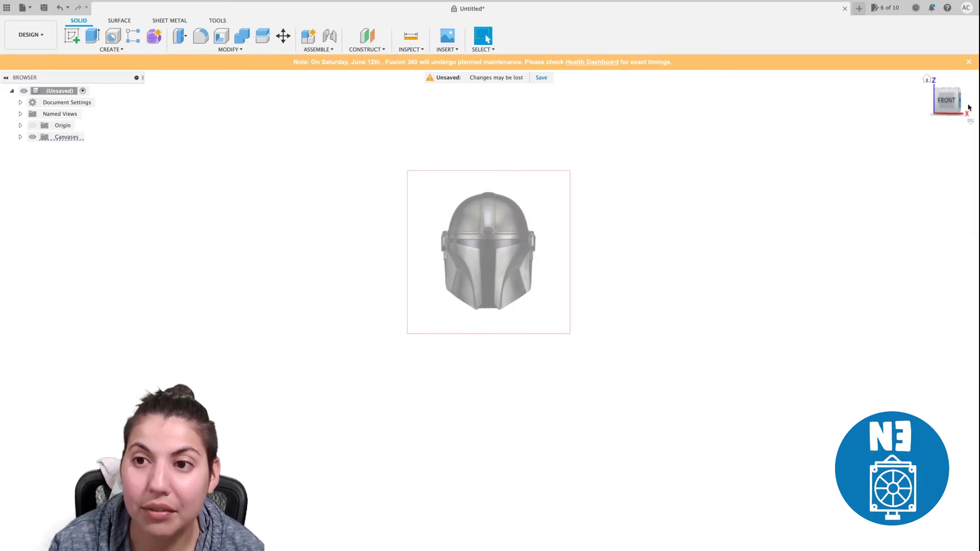
# Insert mandoSide.jpg as a second canvas on the right-facing side plane
pyautogui.click(449, 39)
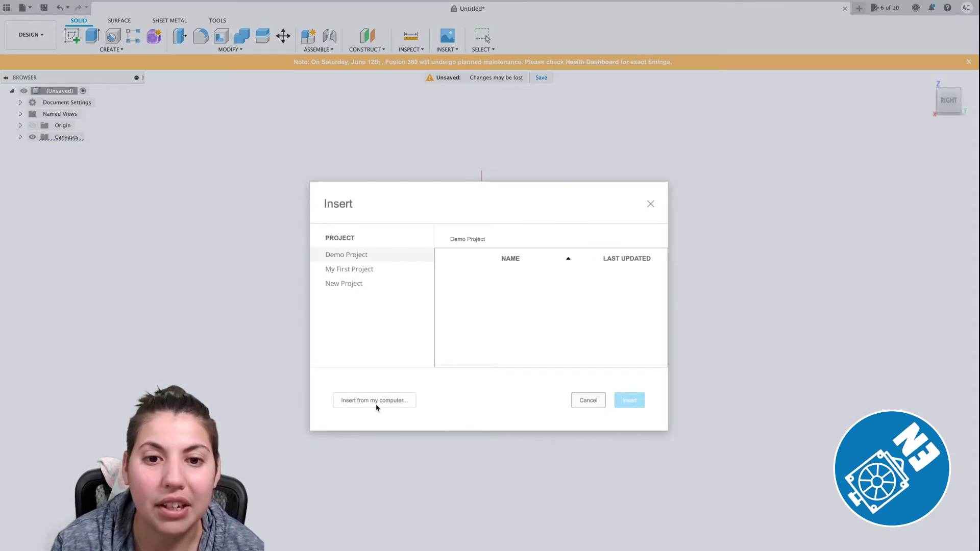
pyautogui.click(377, 403)
pyautogui.click(262, 227)
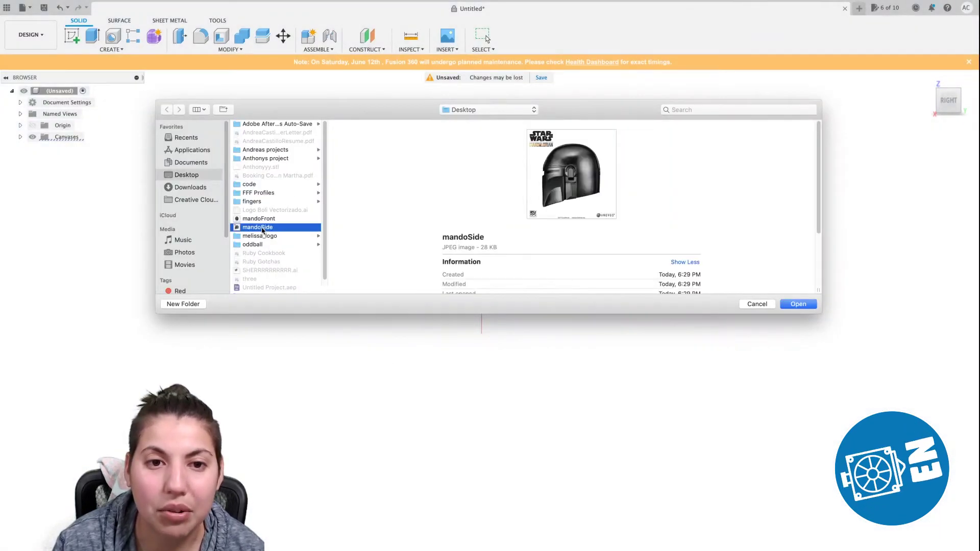
pyautogui.click(797, 305)
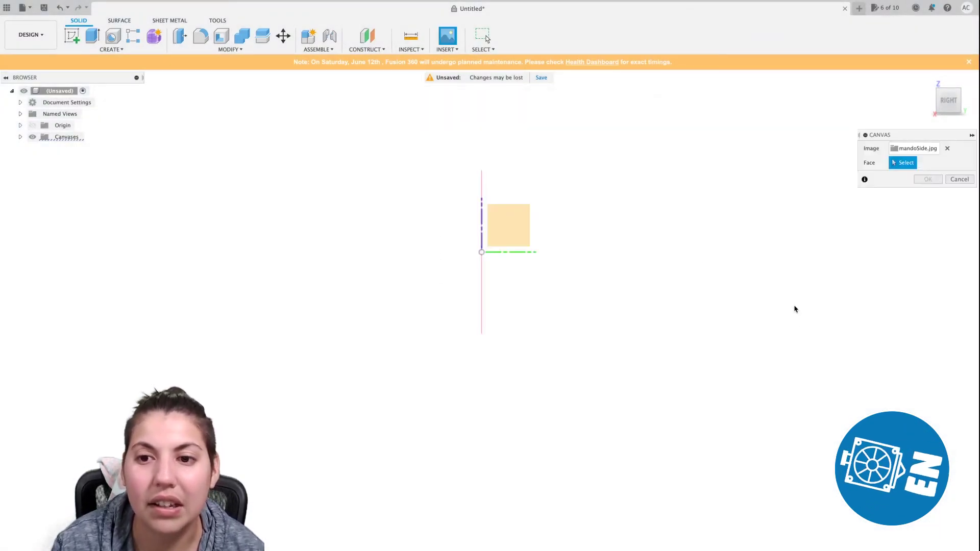
pyautogui.click(491, 222)
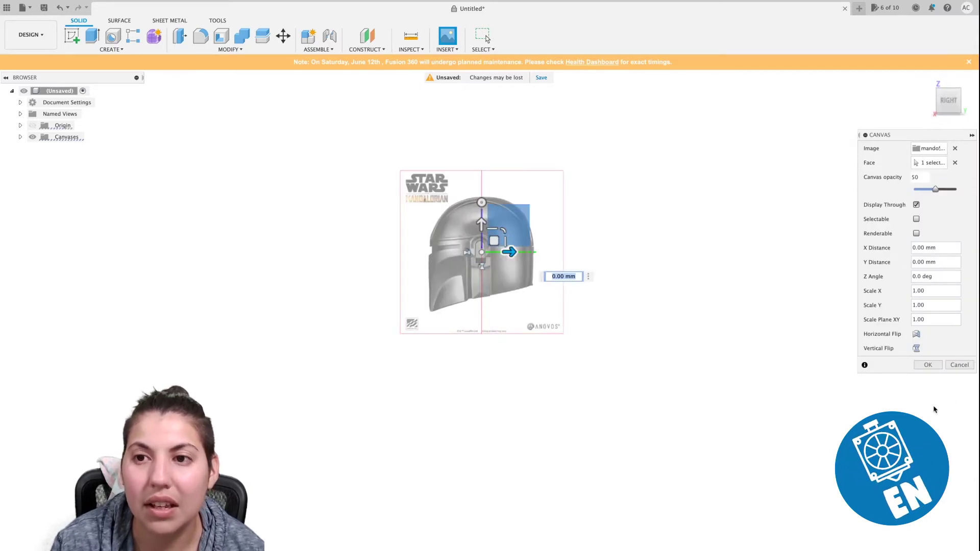
pyautogui.click(929, 366)
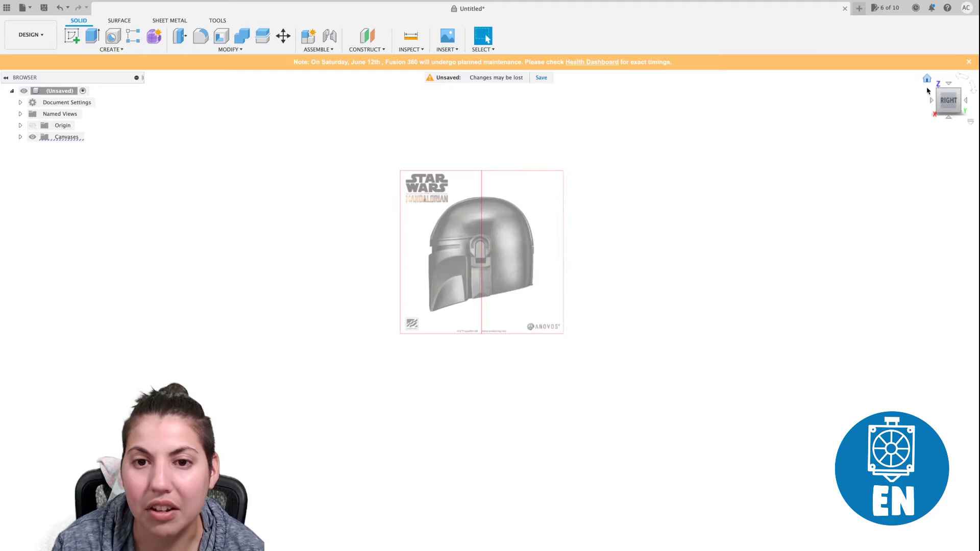
# Angle the view to the front-right corner, then zoom and pan to centre both overlapping helmet canvases
pyautogui.click(938, 104)
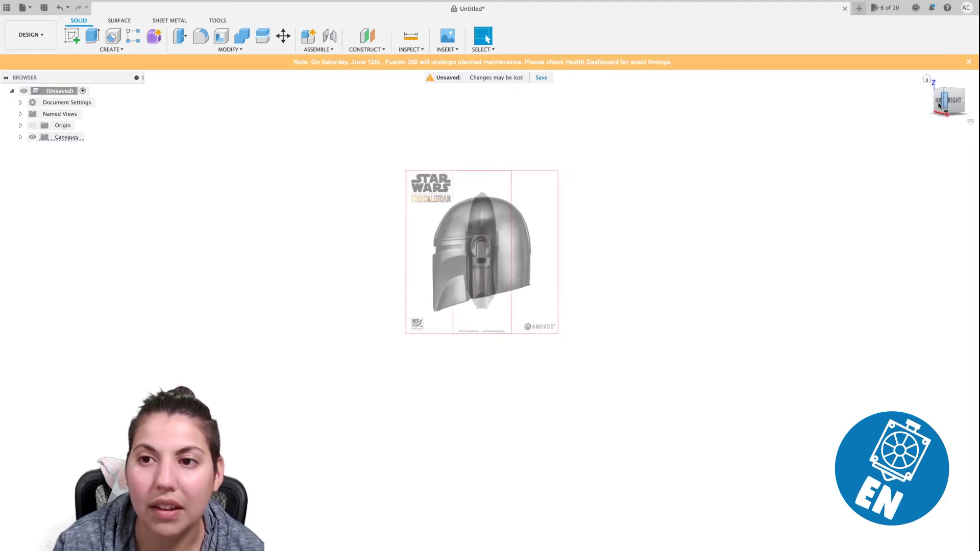
pyautogui.scroll(3, 575, 259)
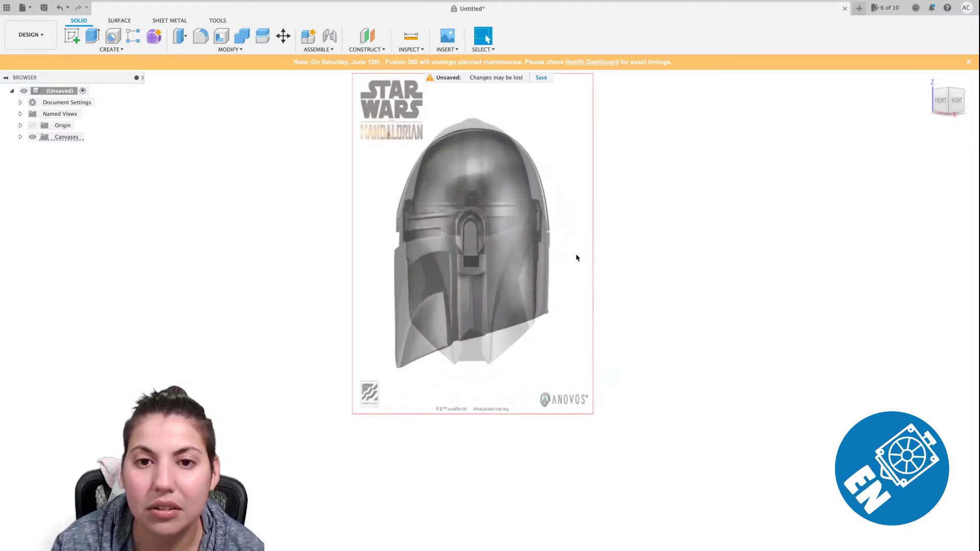
pyautogui.scroll(1, 398, 255)
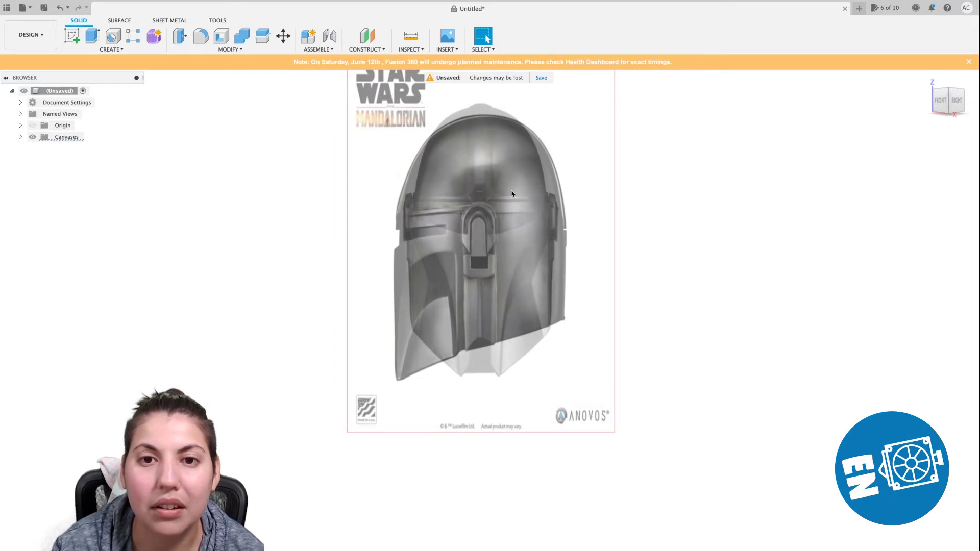
pyautogui.scroll(1, 511, 196)
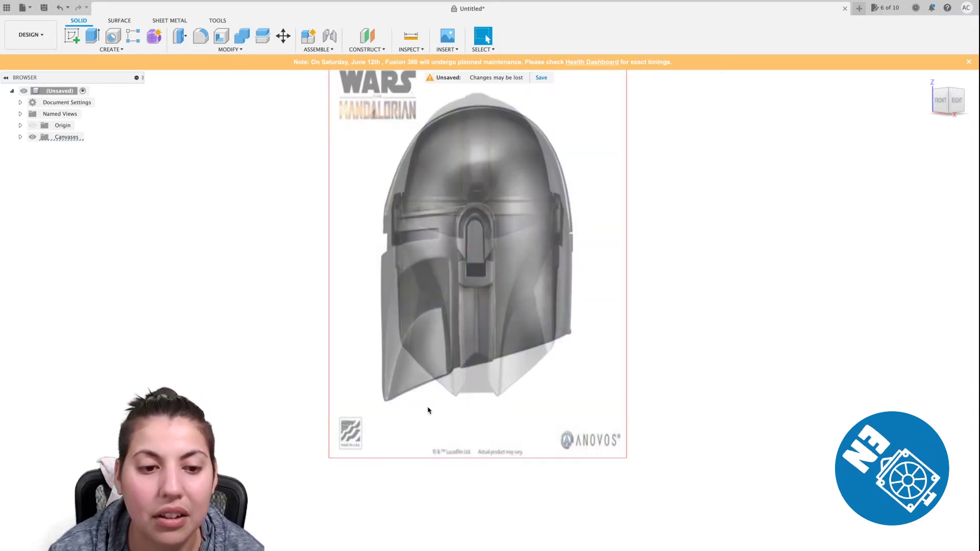
pyautogui.moveTo(427, 407); pyautogui.dragTo(416, 424, button='middle')
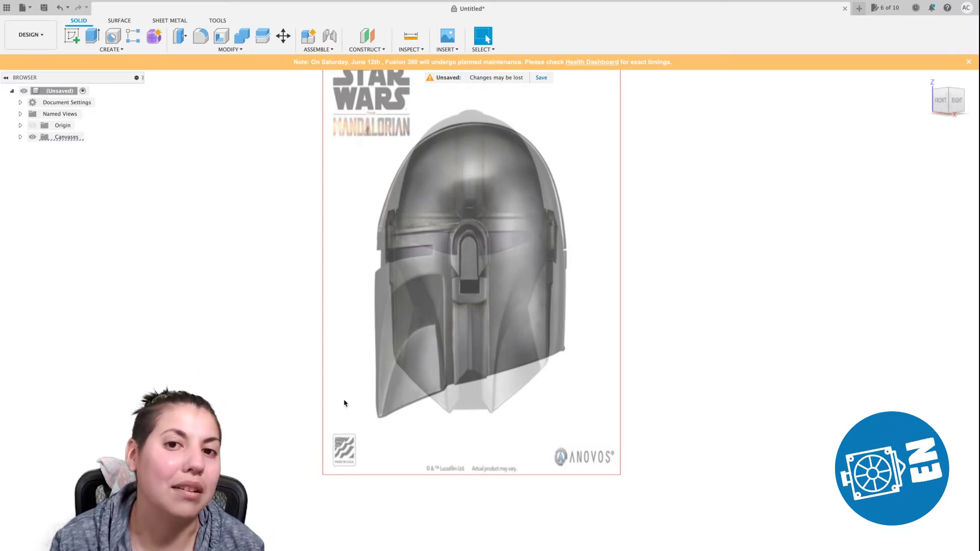
# Open the helmet canvas for editing and raise it to align with the other helmet
pyautogui.click(368, 128)
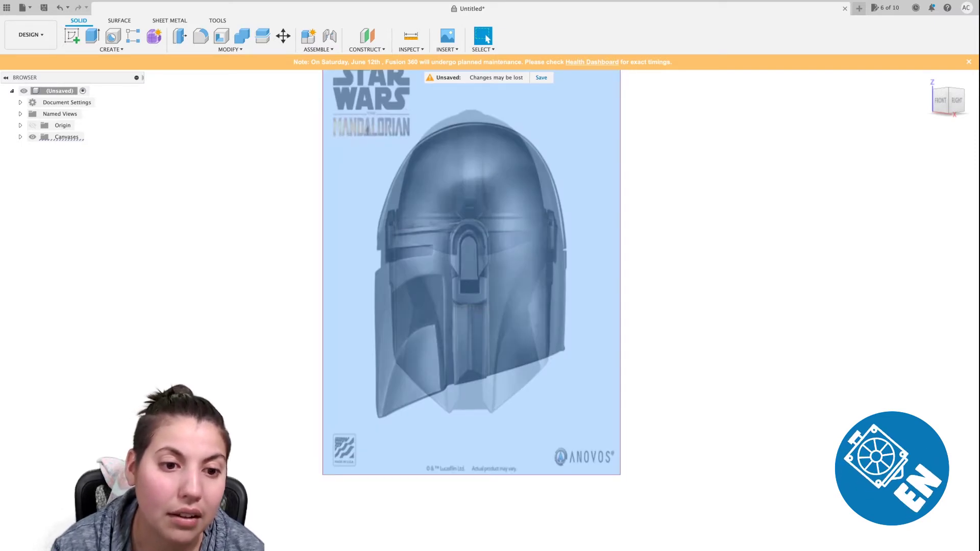
pyautogui.doubleClick(368, 129)
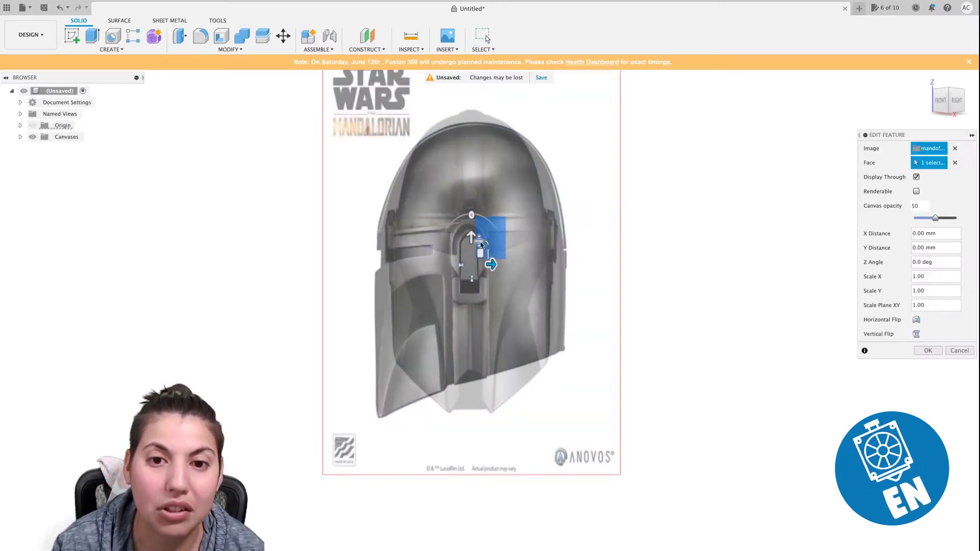
pyautogui.scroll(1, 475, 240)
pyautogui.moveTo(470, 243)
pyautogui.mouseDown()
pyautogui.moveTo(468, 216)
pyautogui.moveTo(469, 230)
pyautogui.mouseUp()
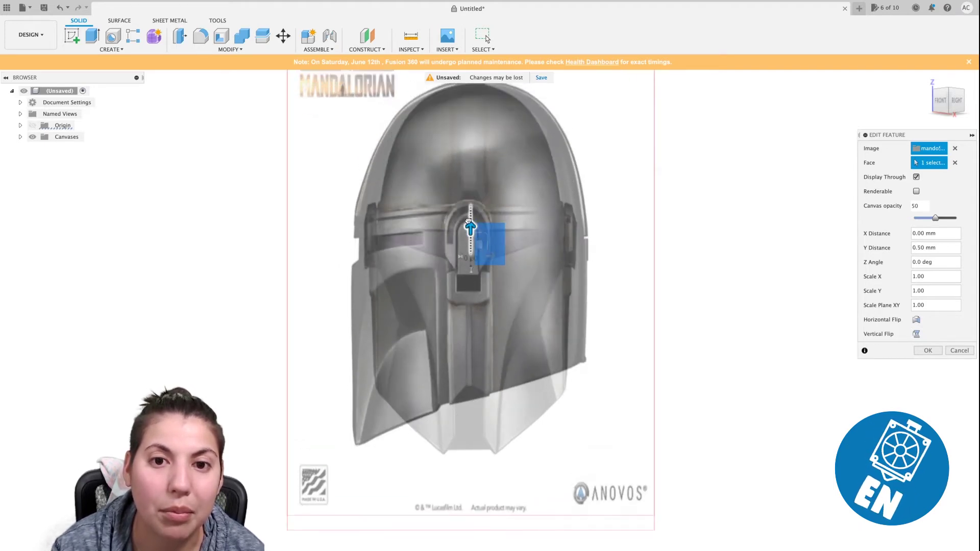
pyautogui.scroll(3, 503, 274)
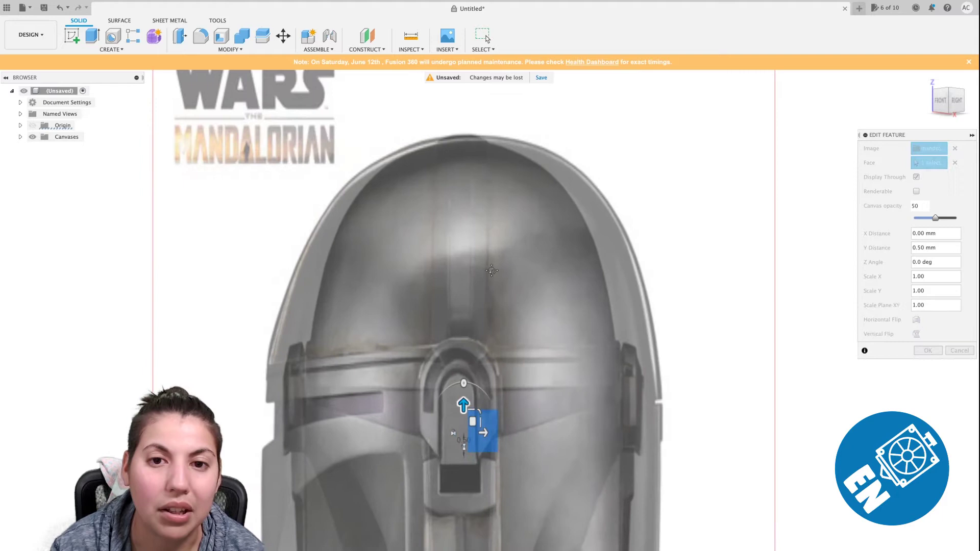
pyautogui.moveTo(503, 274); pyautogui.dragTo(622, 248, button='middle')
# Nudge the canvas down until its Y Distance reads 0.40 mm
pyautogui.scroll(1, 598, 278)
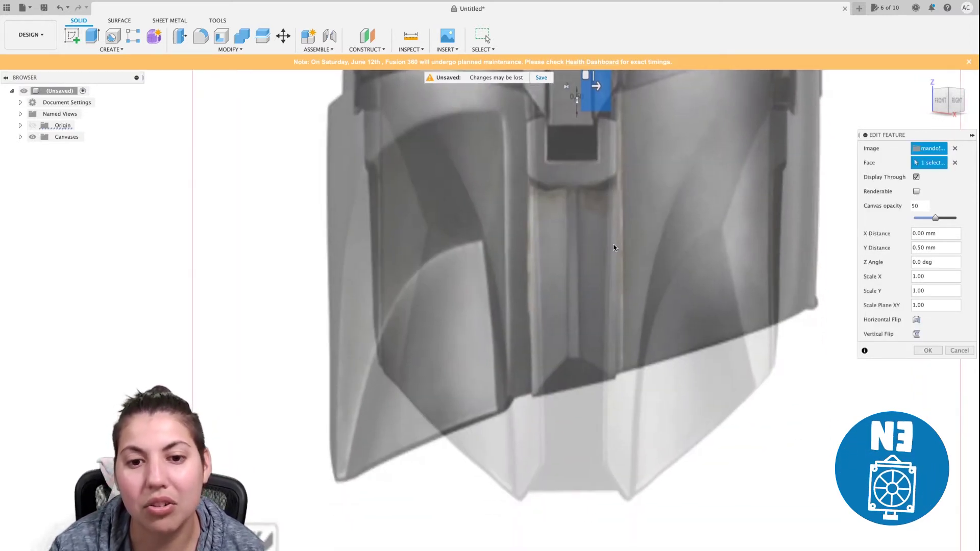
pyautogui.scroll(-5, 615, 258)
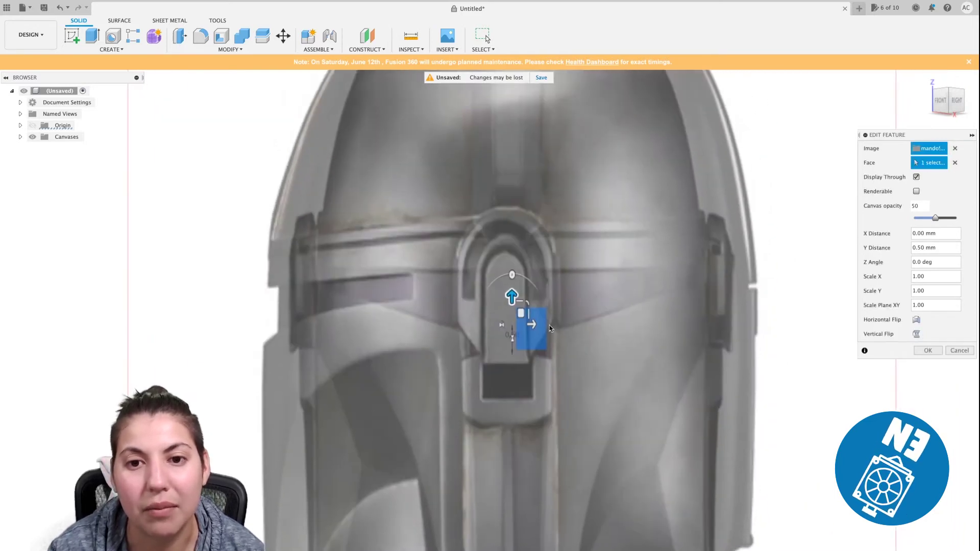
pyautogui.scroll(-3, 545, 324)
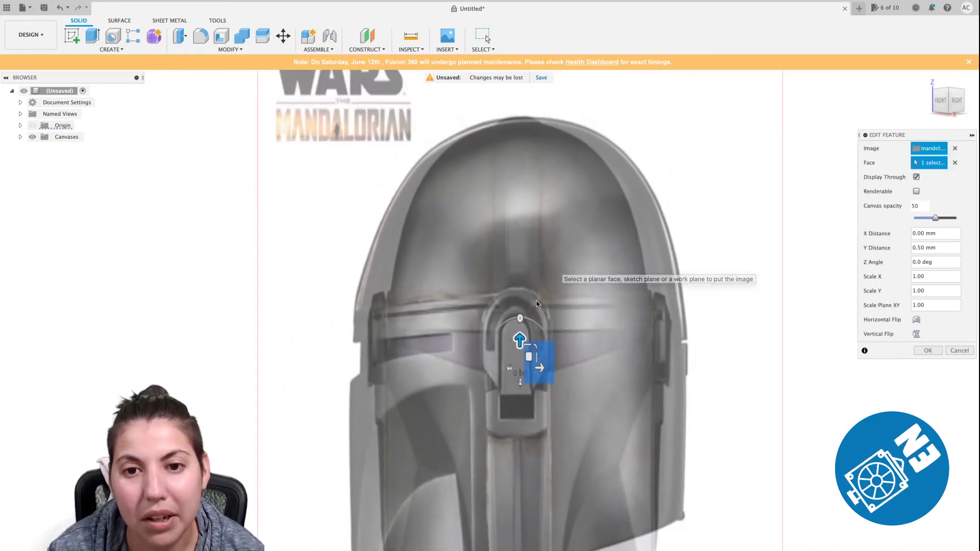
pyautogui.moveTo(520, 339); pyautogui.dragTo(520, 345)
pyautogui.moveTo(531, 268); pyautogui.dragTo(510, 180, button='middle')
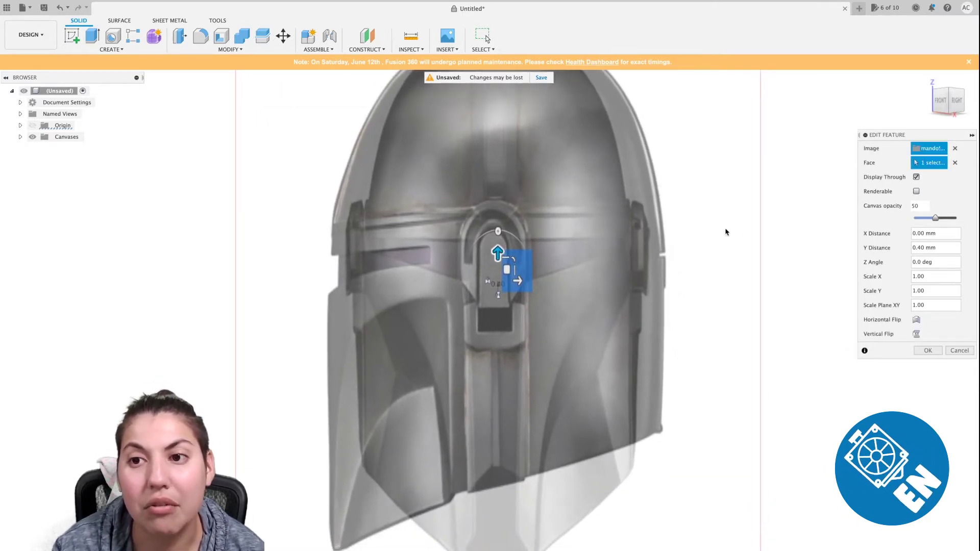
# Check the canvas from Right, Front and front-right views and set its XY scale to 1.01
pyautogui.click(957, 101)
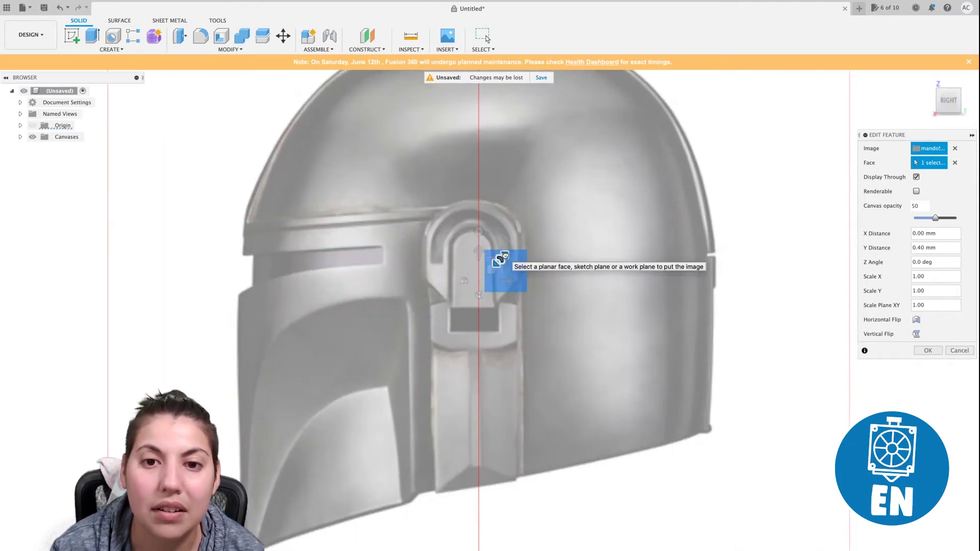
pyautogui.moveTo(499, 263); pyautogui.dragTo(506, 255)
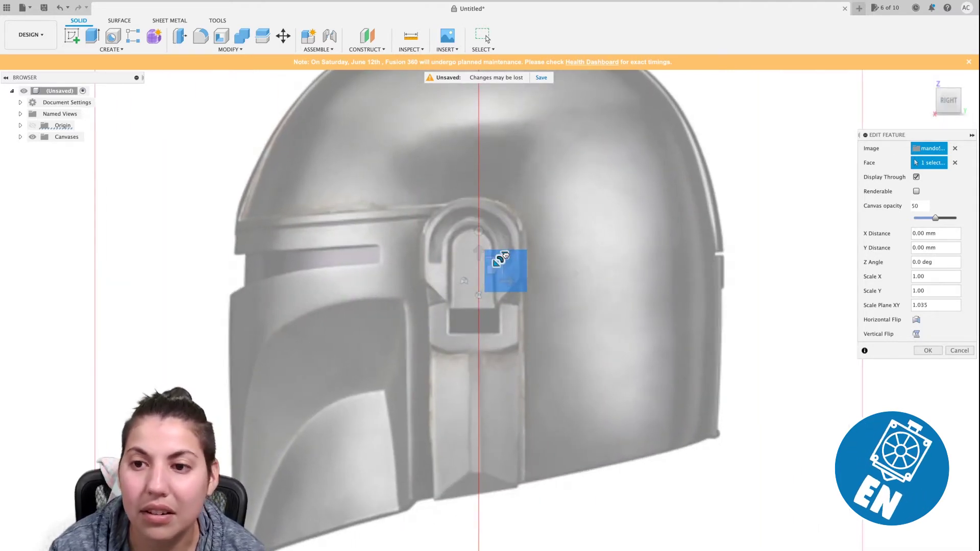
pyautogui.click(931, 104)
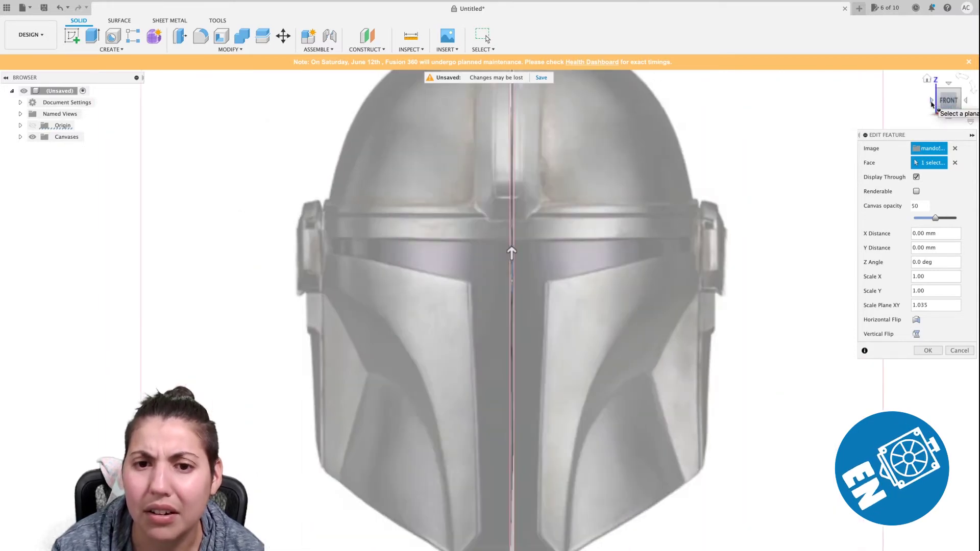
pyautogui.click(958, 105)
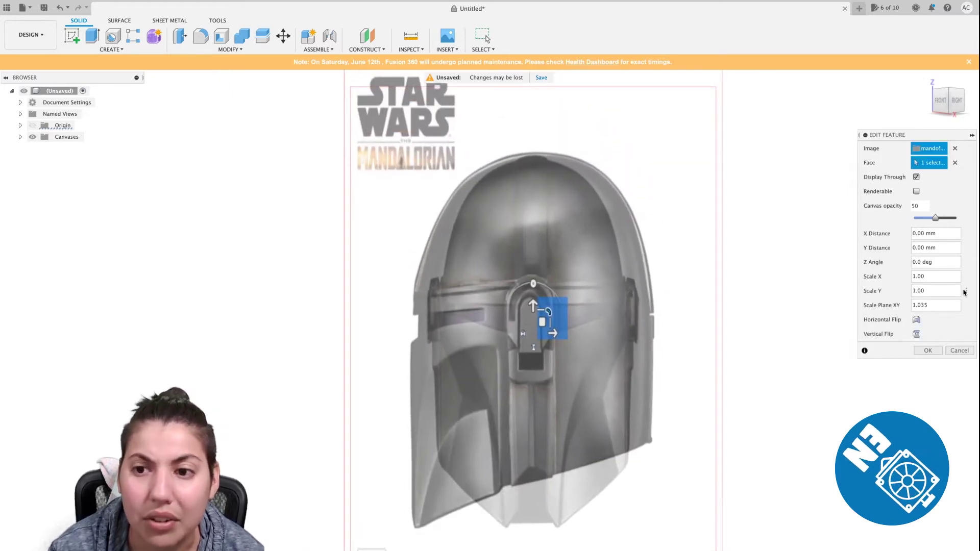
pyautogui.click(940, 306)
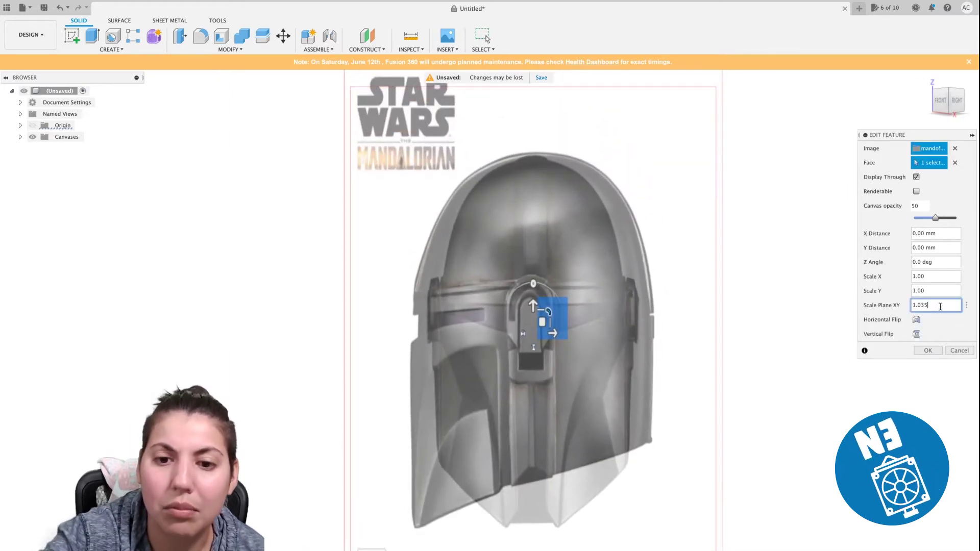
pyautogui.press('Return')
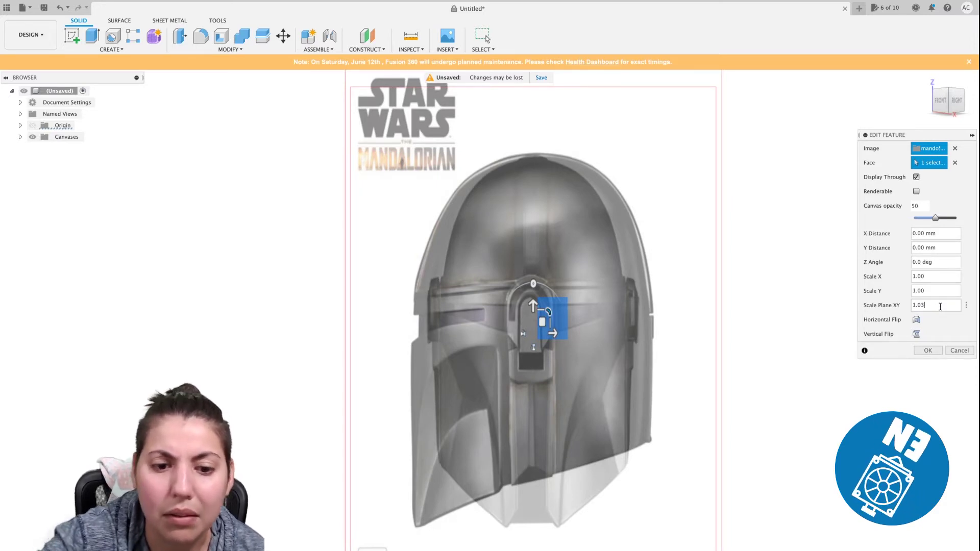
pyautogui.press('BackSpace')
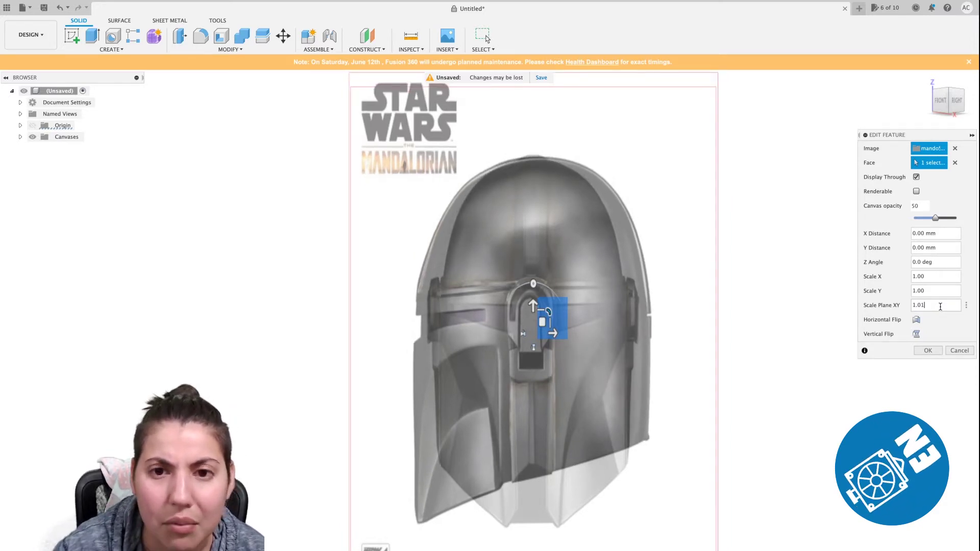
# Adjust the canvas position to a Y Distance of -0.10 mm and commit the edit
pyautogui.scroll(5, 531, 384)
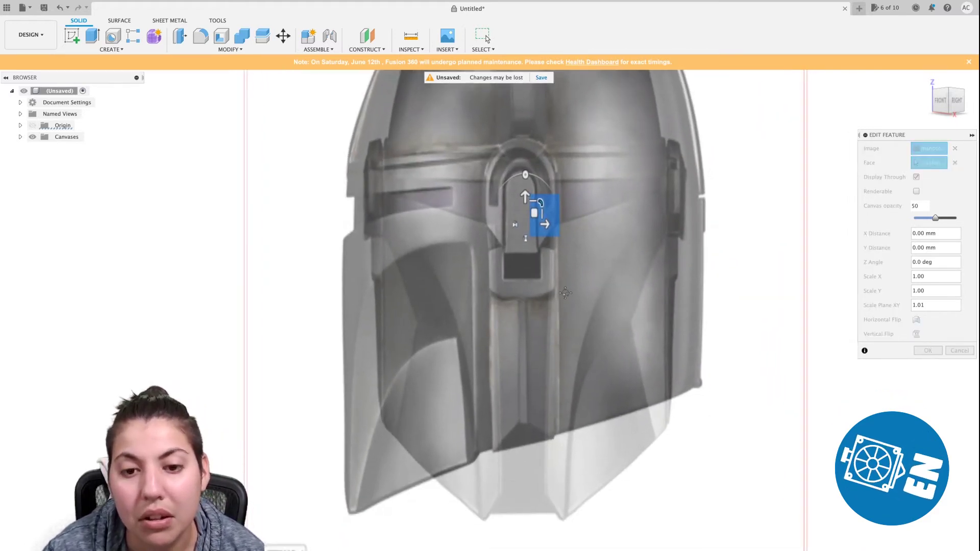
pyautogui.moveTo(565, 290); pyautogui.dragTo(493, 433, button='middle')
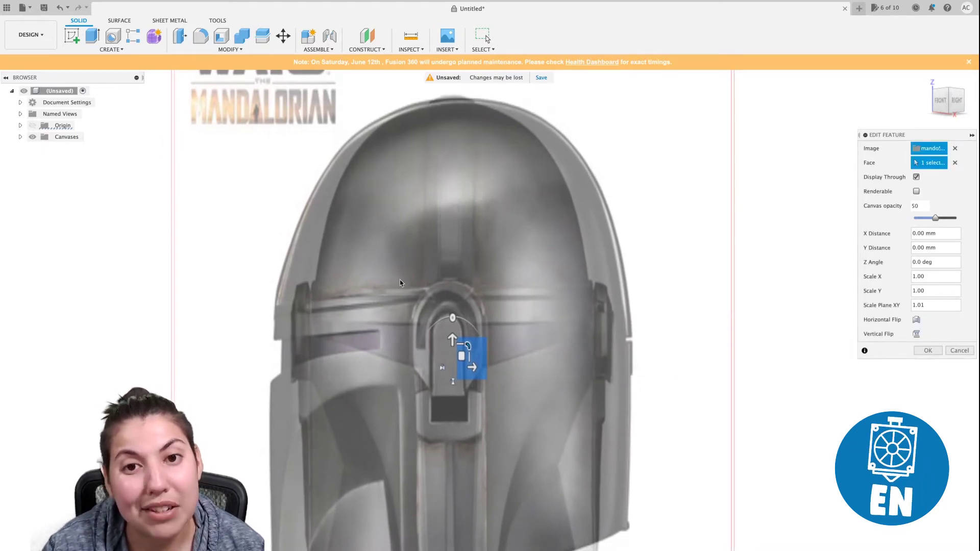
pyautogui.moveTo(447, 455); pyautogui.dragTo(479, 234, button='middle')
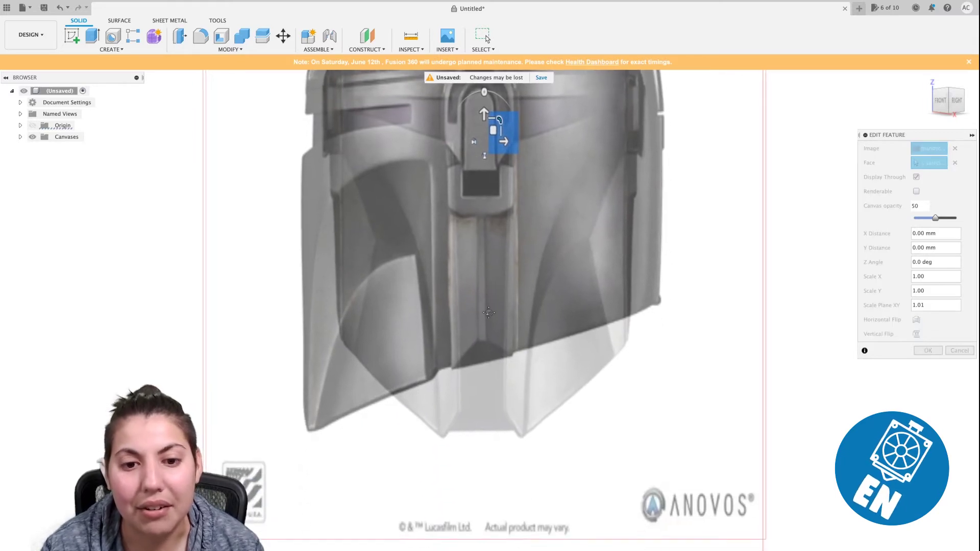
pyautogui.scroll(2, 476, 296)
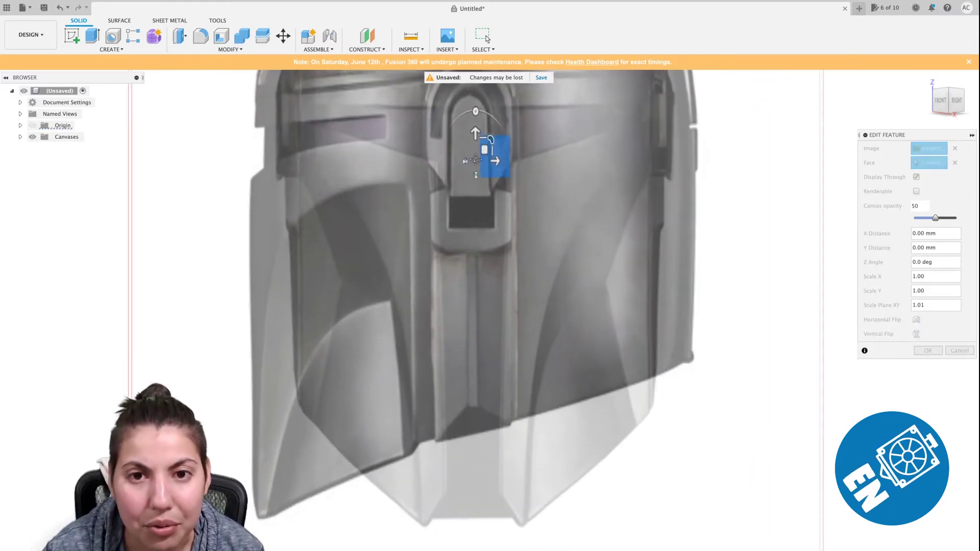
pyautogui.moveTo(475, 133); pyautogui.dragTo(475, 148)
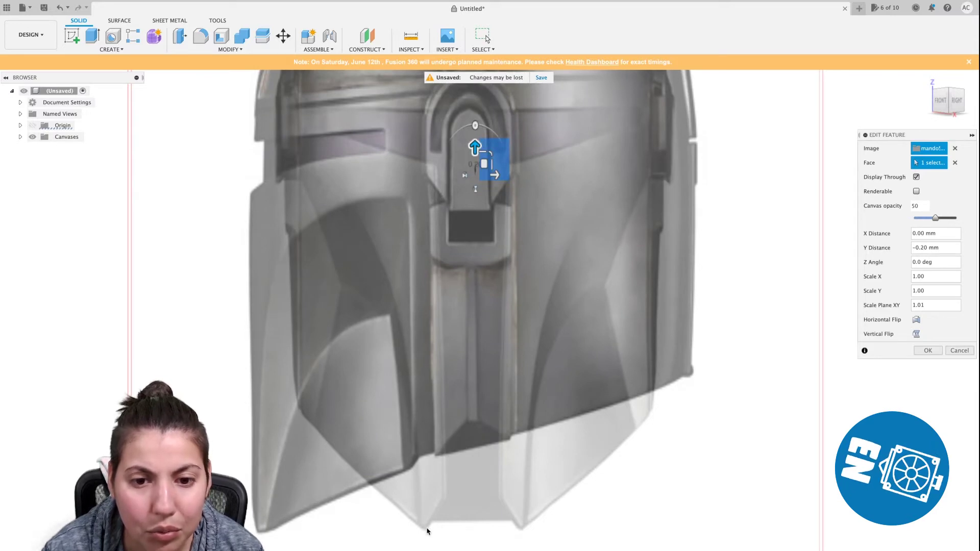
pyautogui.scroll(-3, 327, 425)
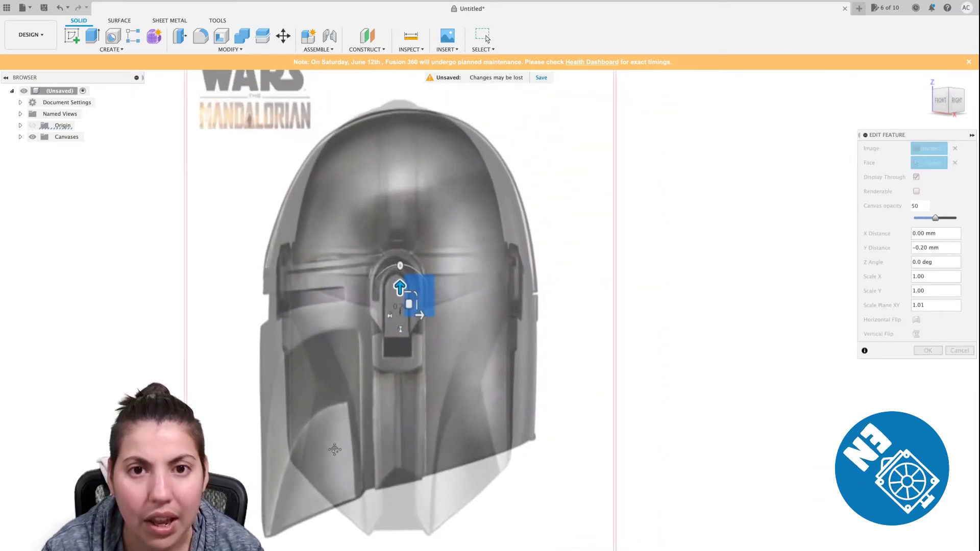
pyautogui.scroll(4, 378, 290)
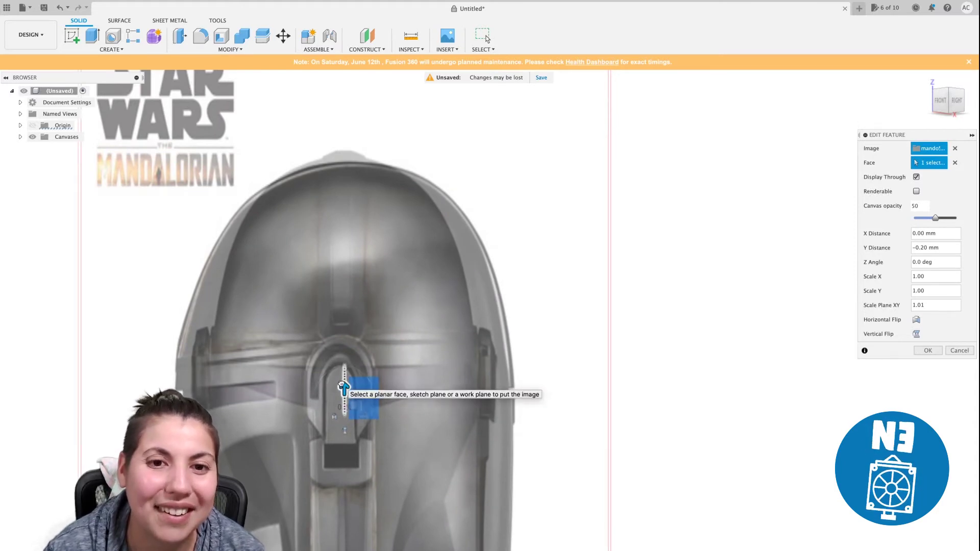
pyautogui.moveTo(341, 386); pyautogui.dragTo(342, 384)
pyautogui.scroll(-2, 341, 382)
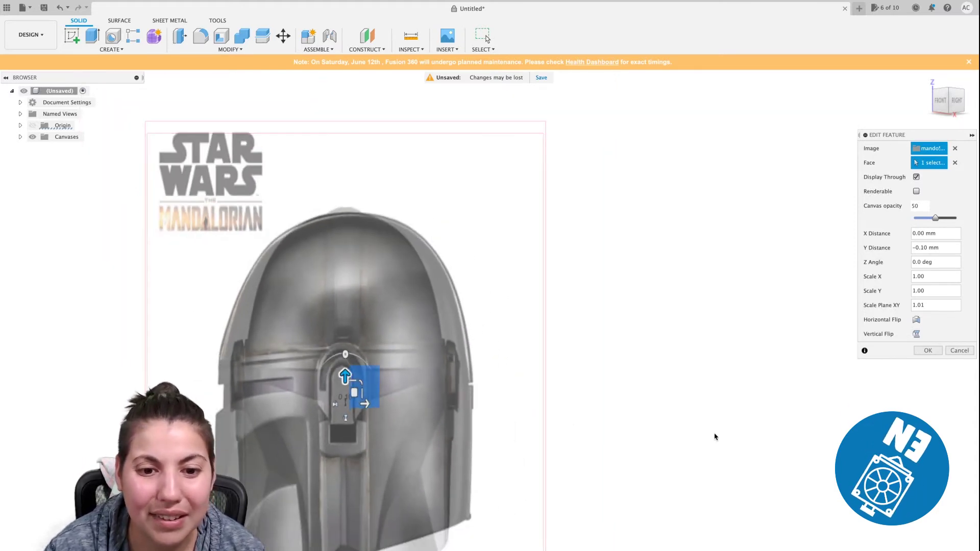
pyautogui.click(928, 350)
# Compare the adjusted helmet canvas from the front, front-right corner and front views again
pyautogui.moveTo(391, 392); pyautogui.dragTo(619, 313, button='middle')
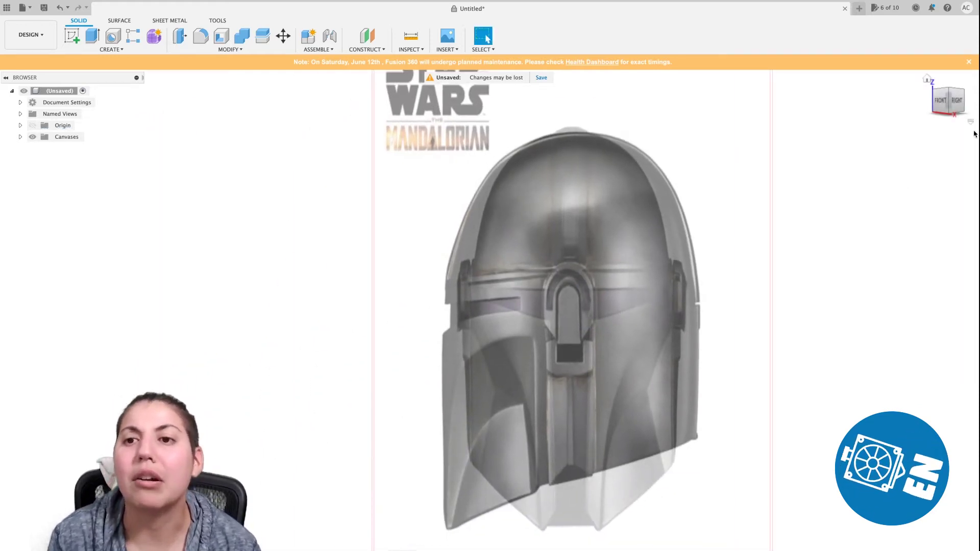
pyautogui.click(938, 108)
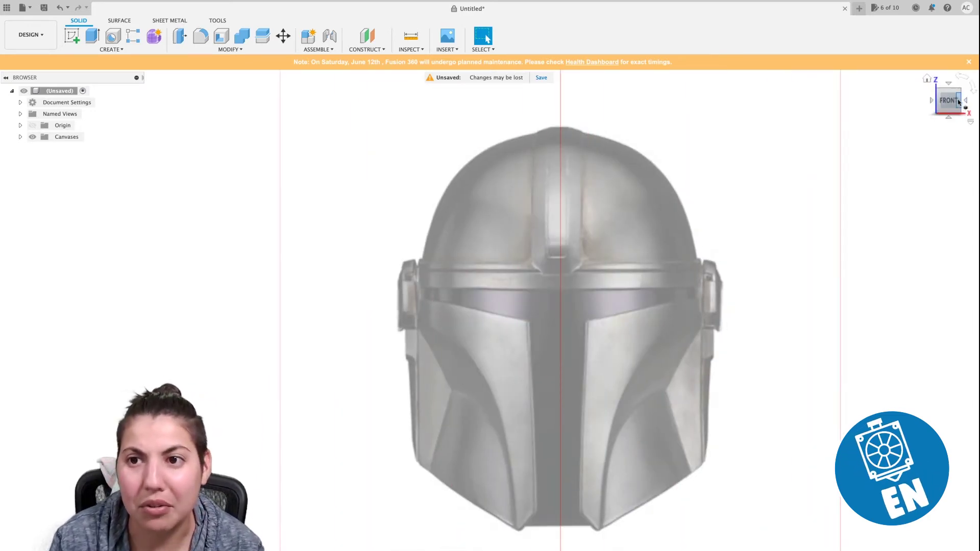
pyautogui.click(960, 101)
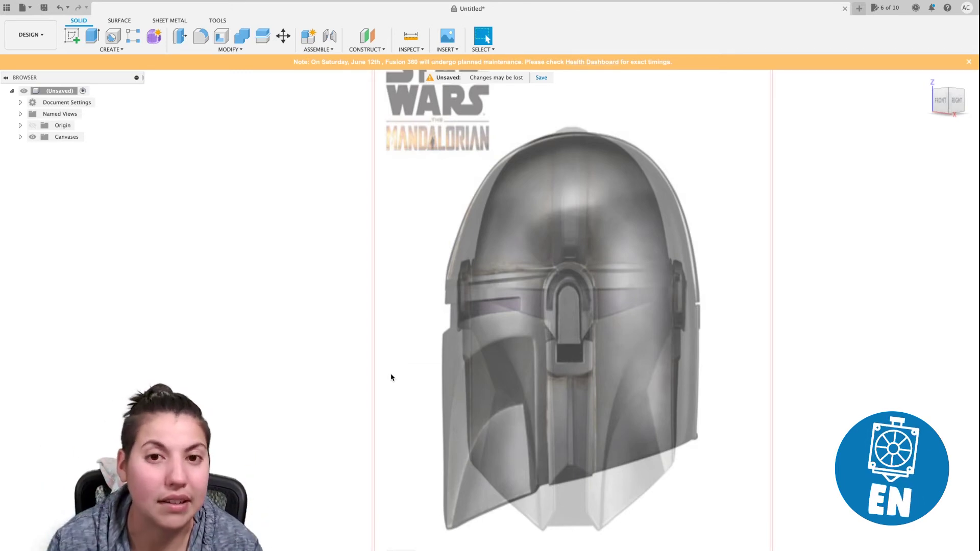
pyautogui.click(940, 102)
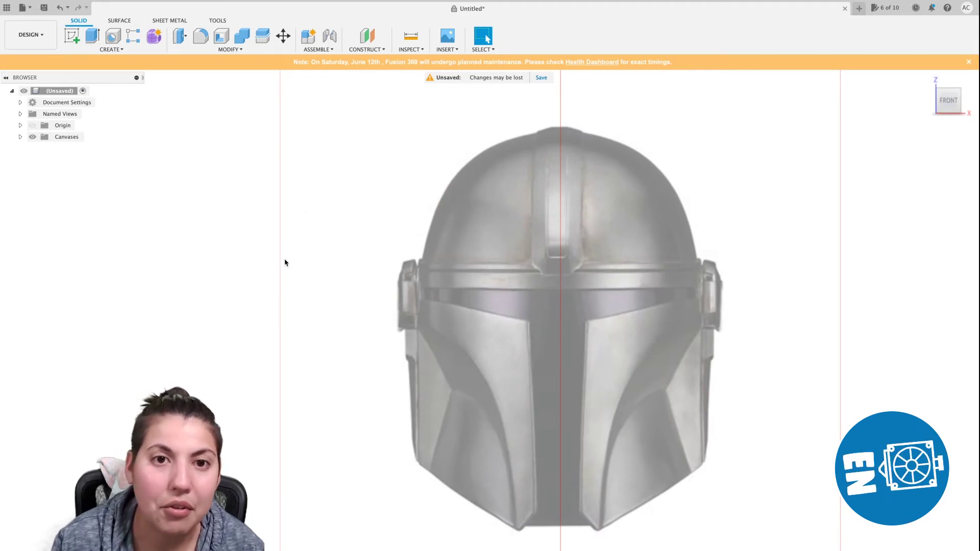
pyautogui.click(367, 50)
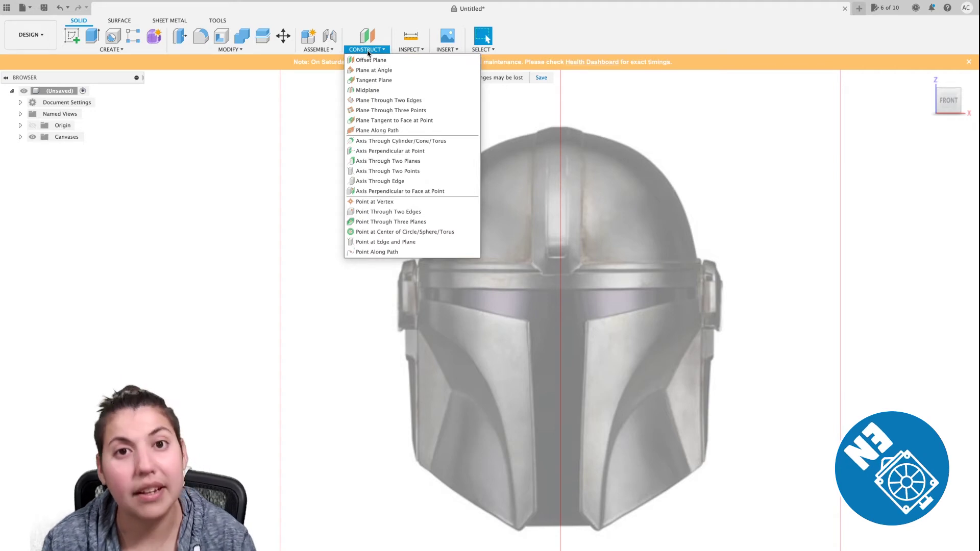
pyautogui.click(443, 50)
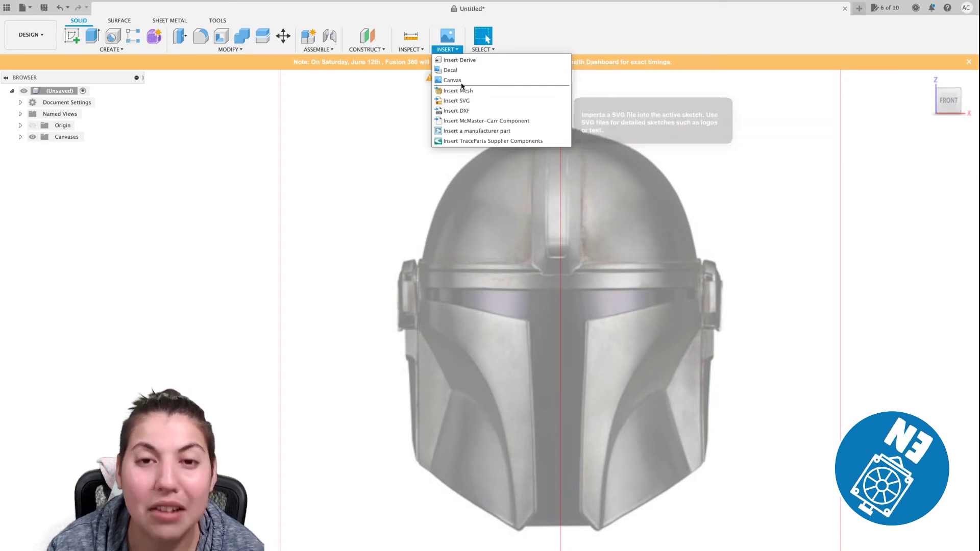
pyautogui.click(310, 148)
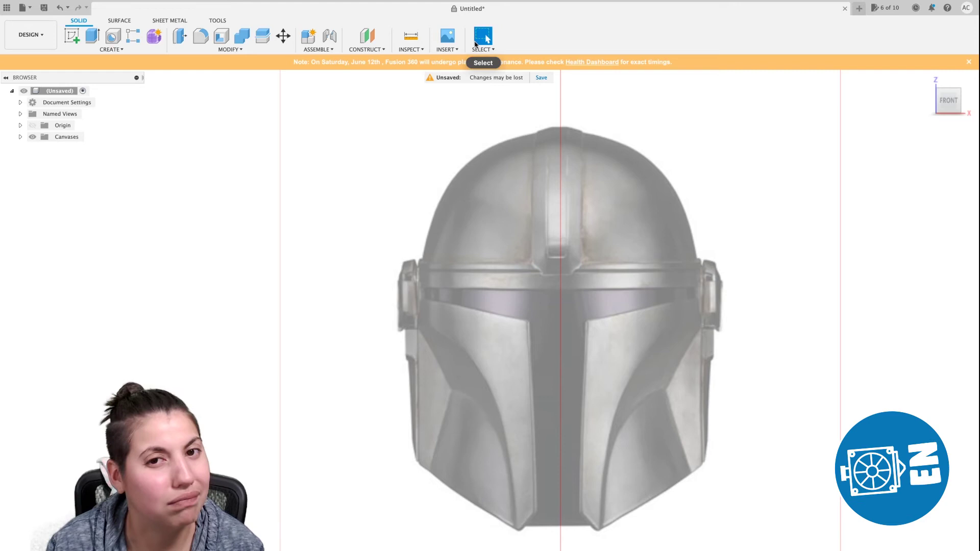
pyautogui.click(454, 51)
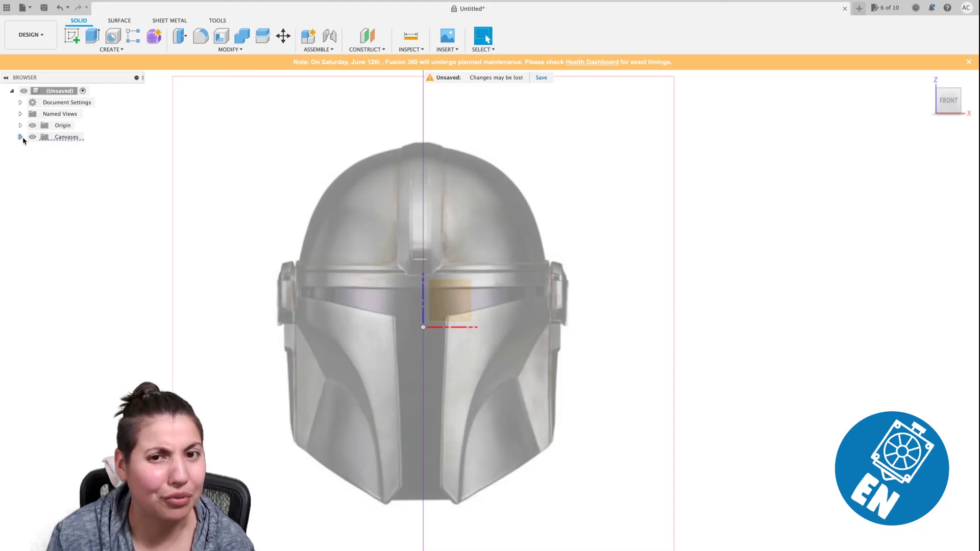
# Calibrate mandoFront so the distance from the helmet's top to its bottom equals 100 mm
pyautogui.click(21, 136)
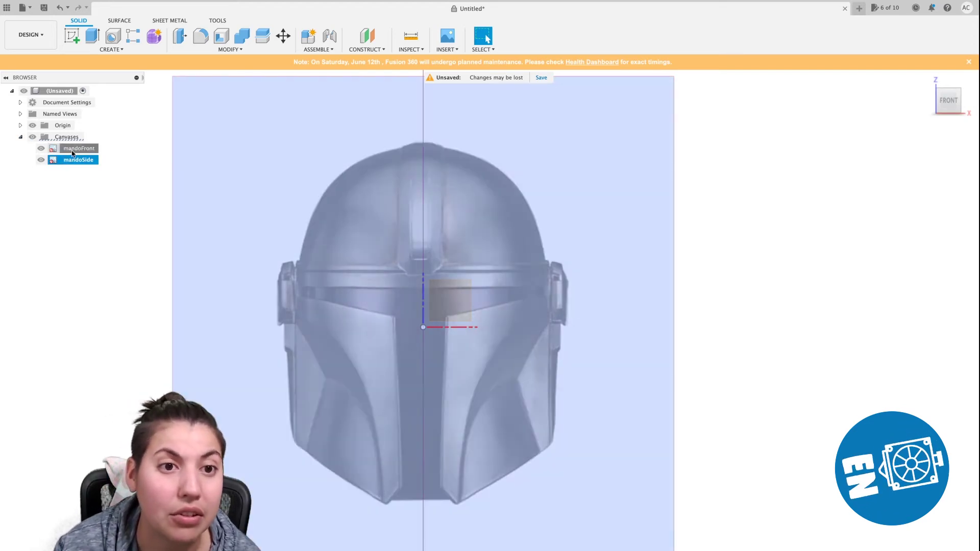
pyautogui.rightClick(72, 151)
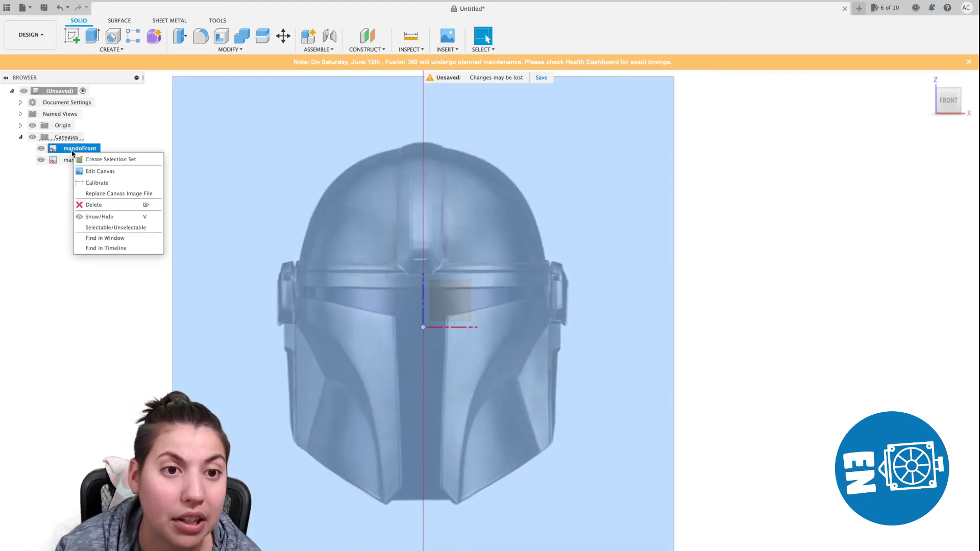
pyautogui.click(87, 183)
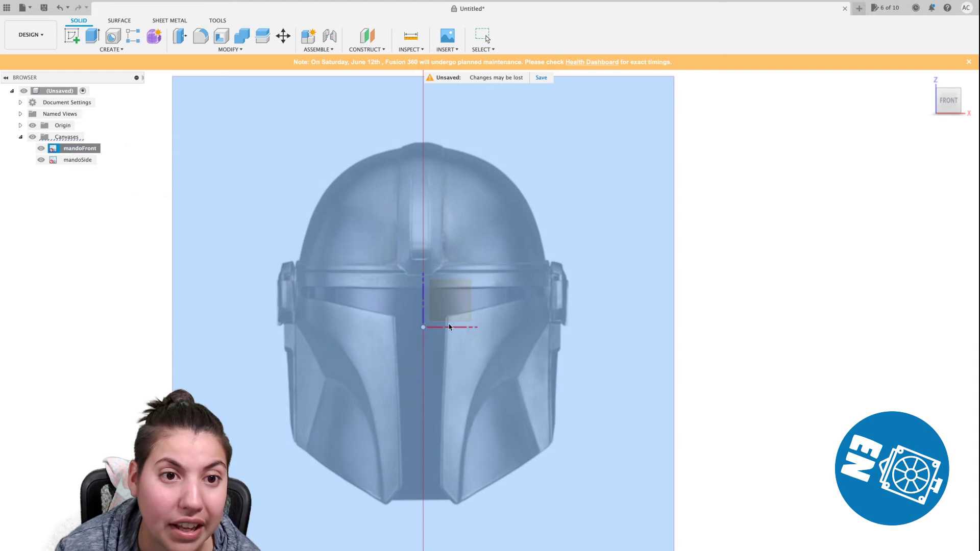
pyautogui.click(423, 143)
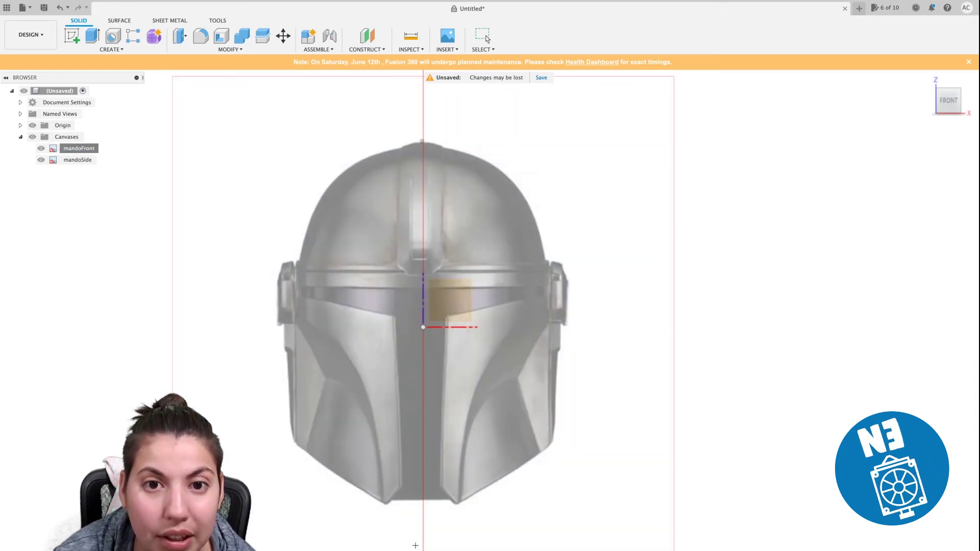
pyautogui.click(423, 499)
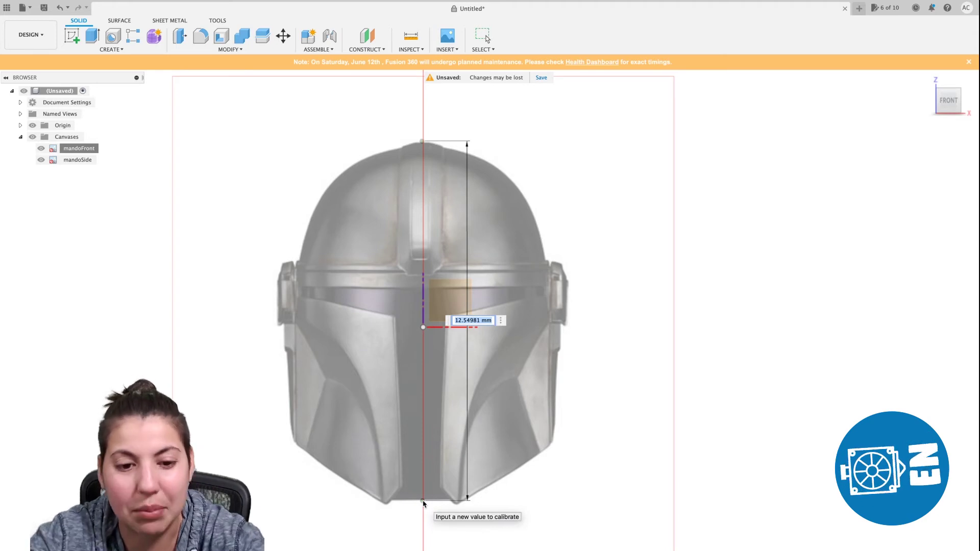
pyautogui.write('100')
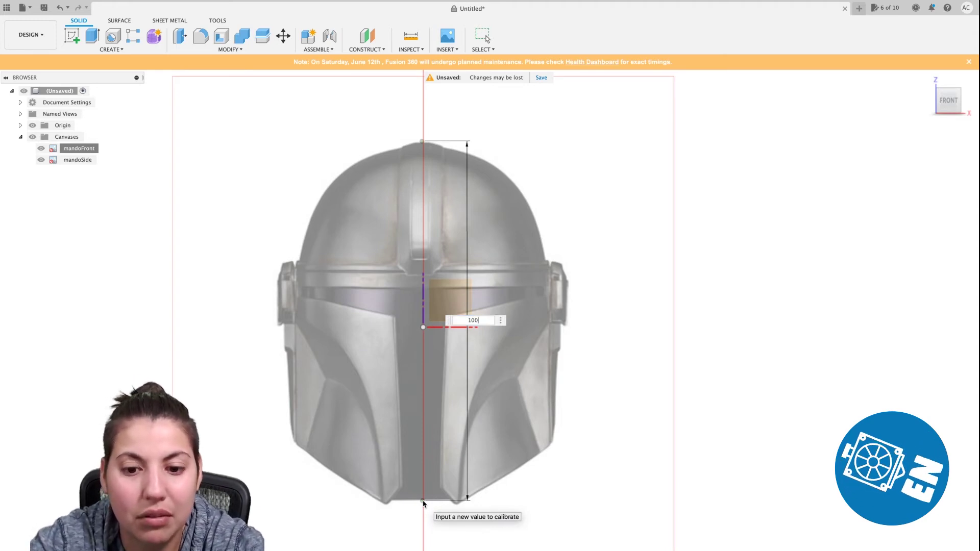
pyautogui.press('Return')
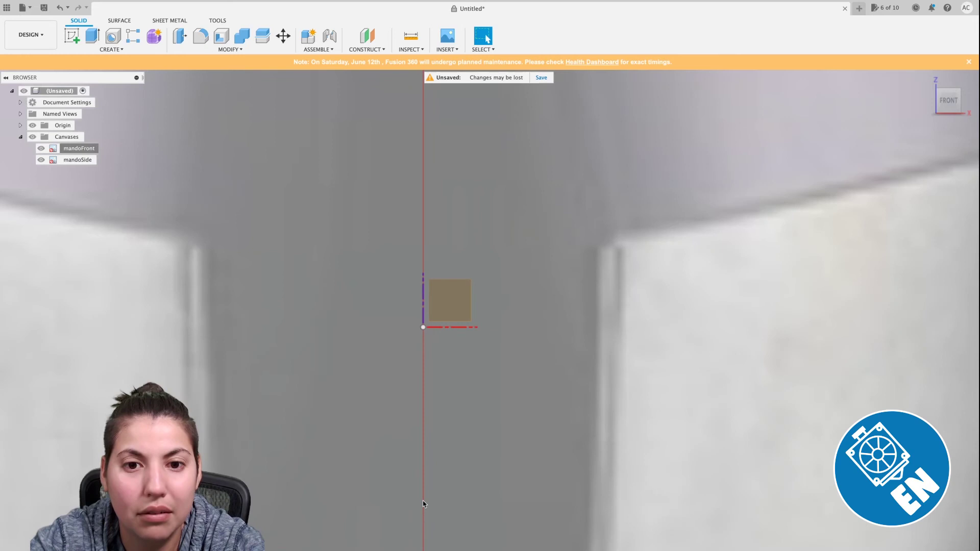
pyautogui.scroll(-8, 448, 358)
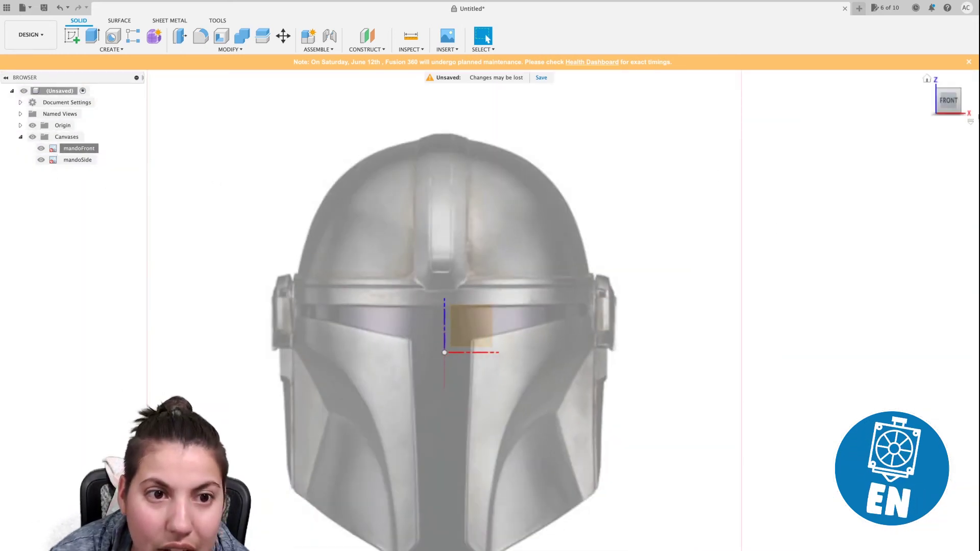
# Turn to the right-side view and open then close the mandoSide canvas edit without changes
pyautogui.click(962, 105)
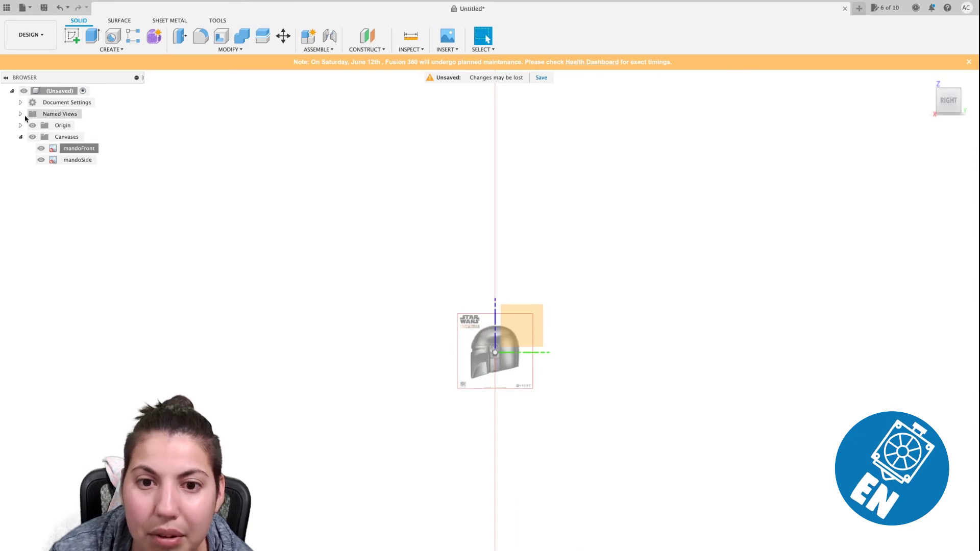
pyautogui.scroll(10, 402, 281)
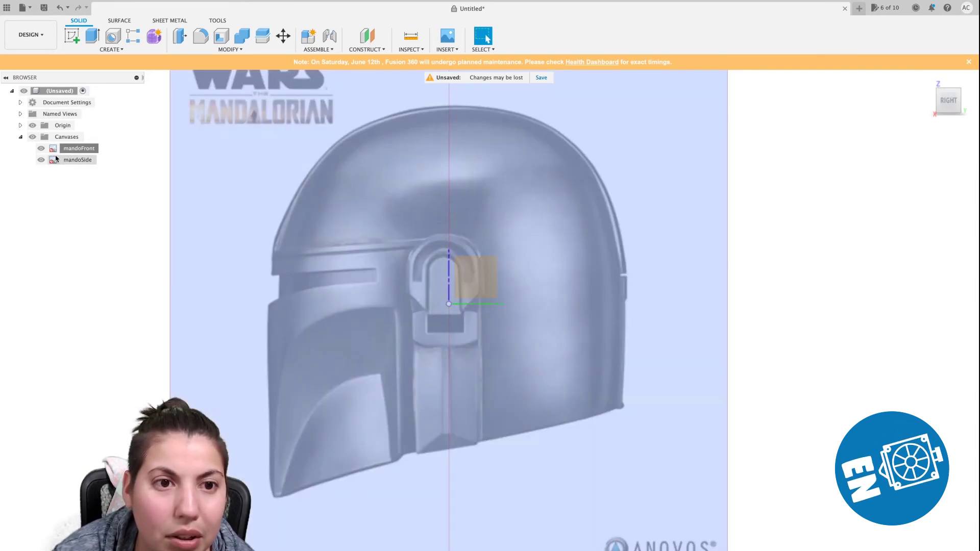
pyautogui.click(58, 159)
pyautogui.rightClick(63, 161)
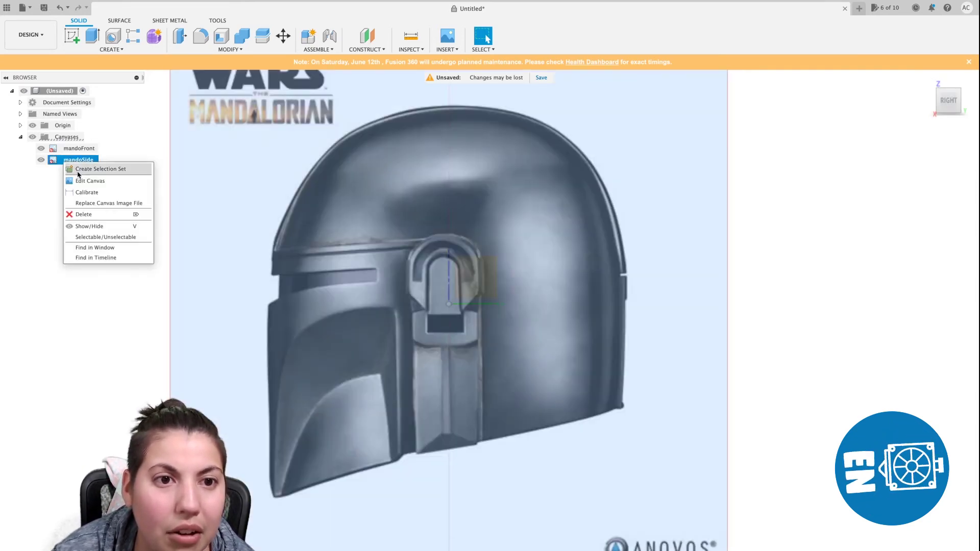
pyautogui.click(97, 181)
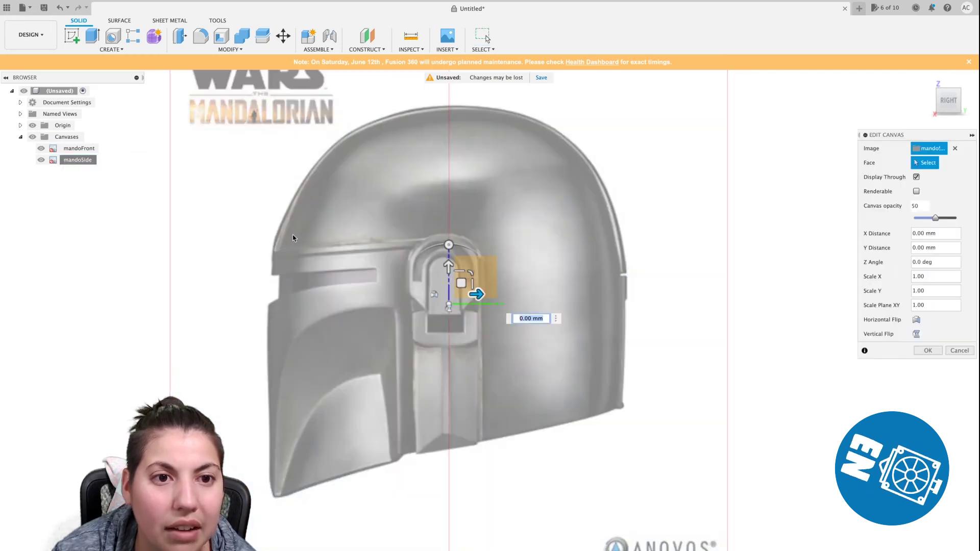
pyautogui.click(960, 351)
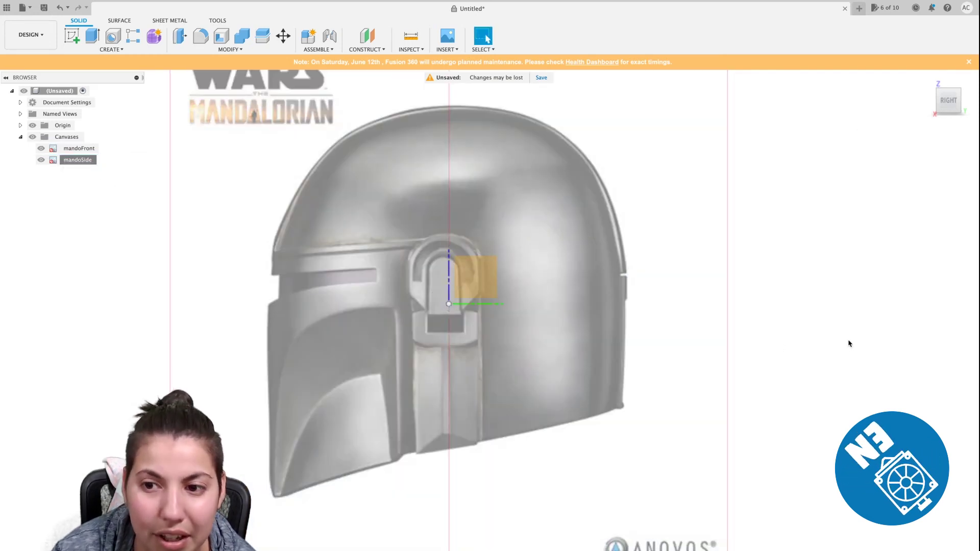
# Calibrate mandoSide so the distance from the helmet's top to its bottom equals 100 mm
pyautogui.rightClick(93, 161)
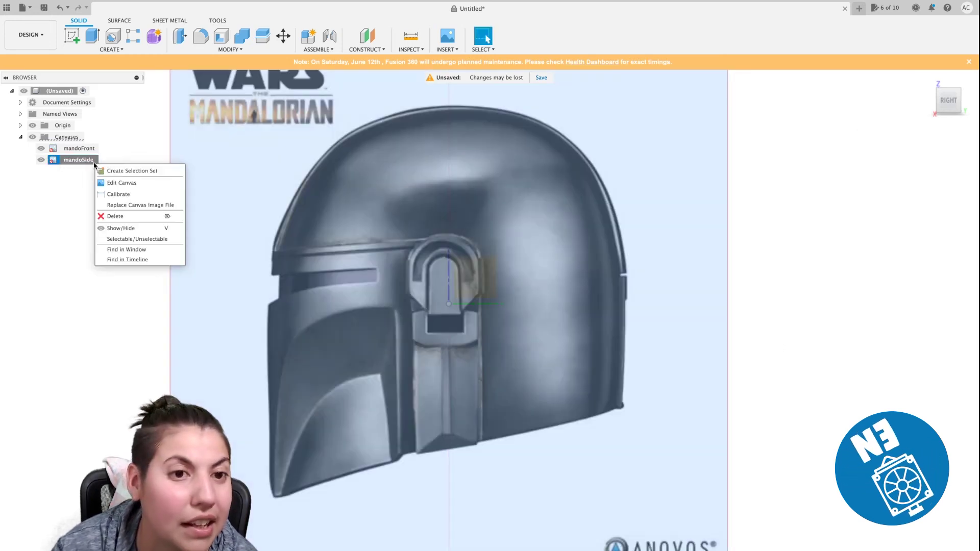
pyautogui.click(101, 196)
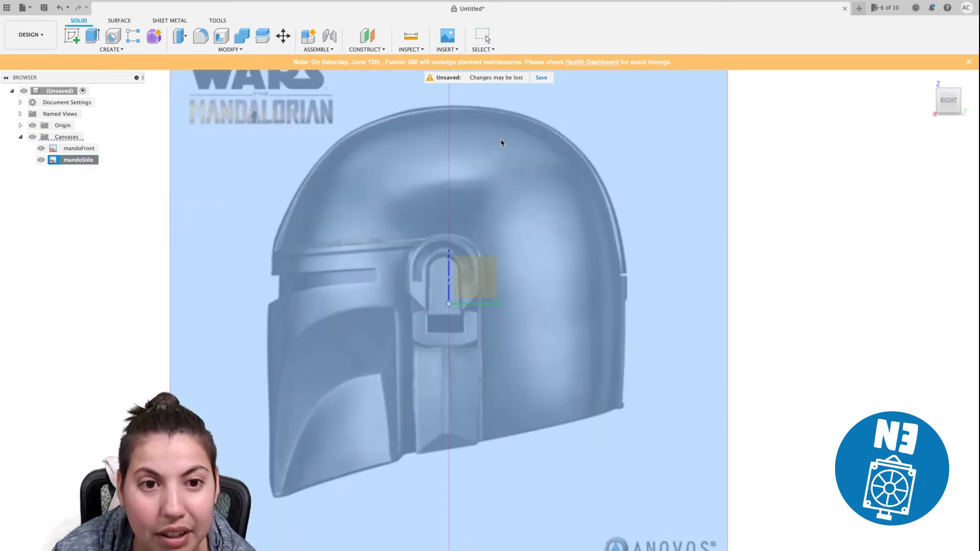
pyautogui.scroll(5, 447, 109)
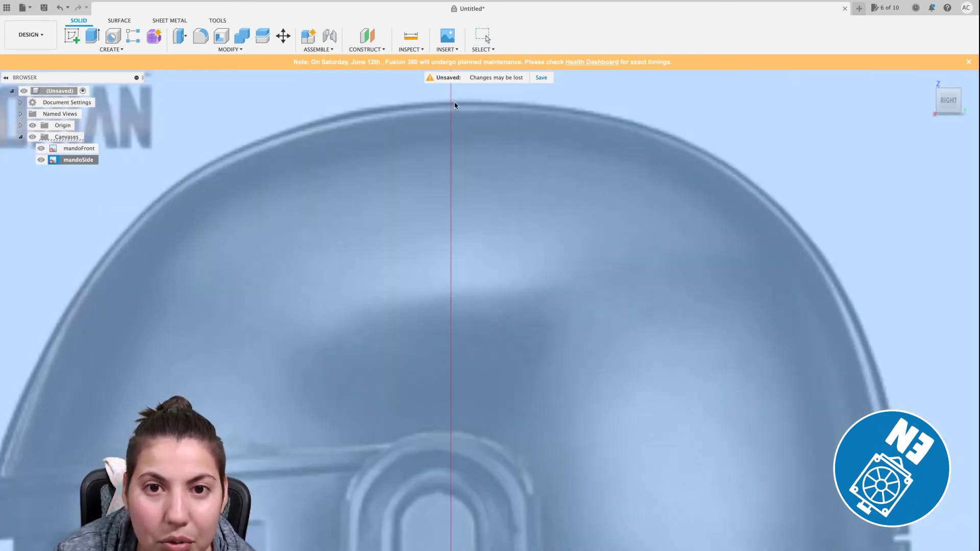
pyautogui.click(453, 105)
pyautogui.scroll(-5, 449, 117)
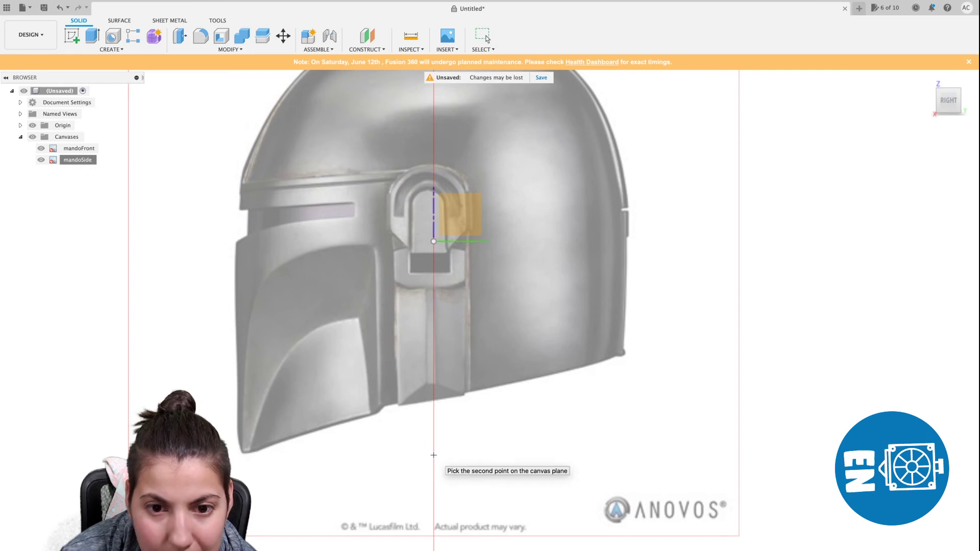
pyautogui.click(434, 455)
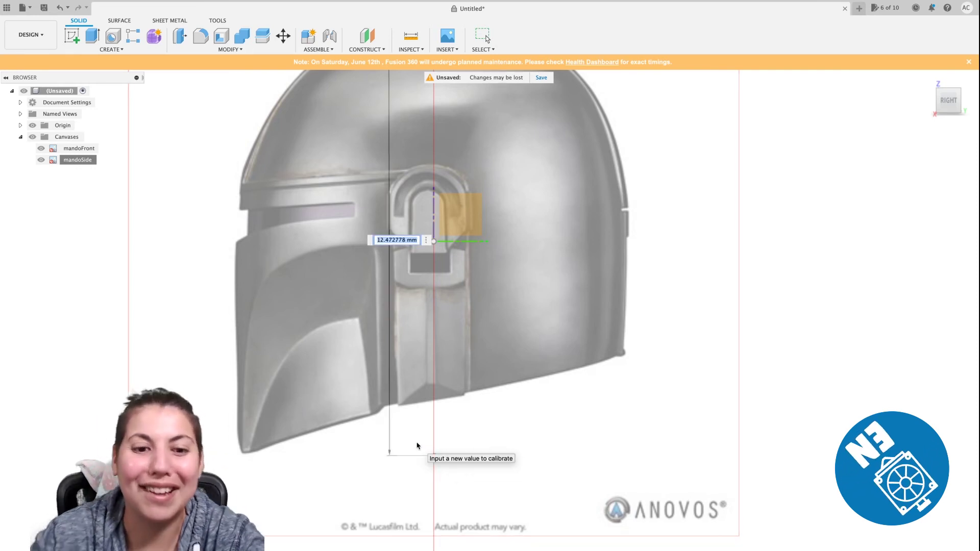
pyautogui.write('100')
pyautogui.press('Return')
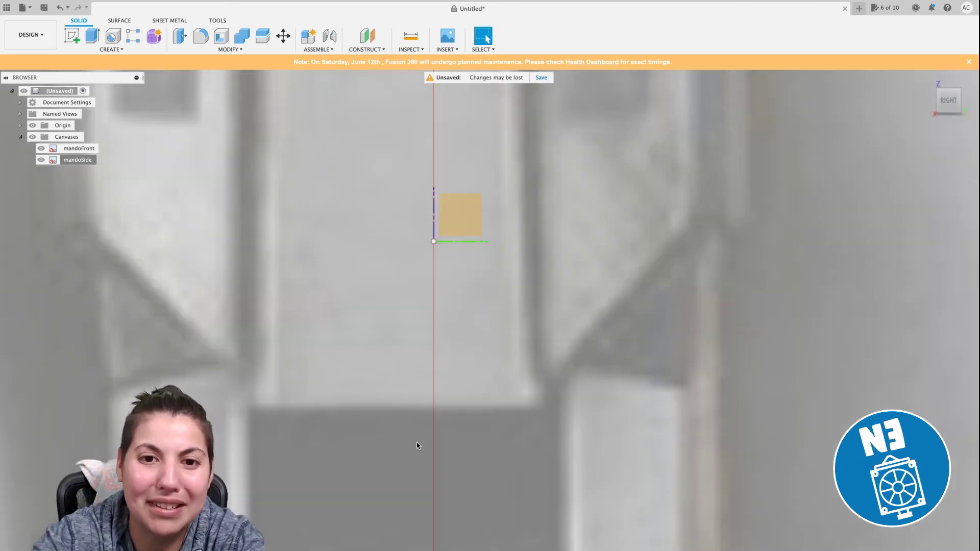
# Pan and orbit to a front-right corner view showing both calibrated helmet canvases overlapping
pyautogui.scroll(-5, 400, 456)
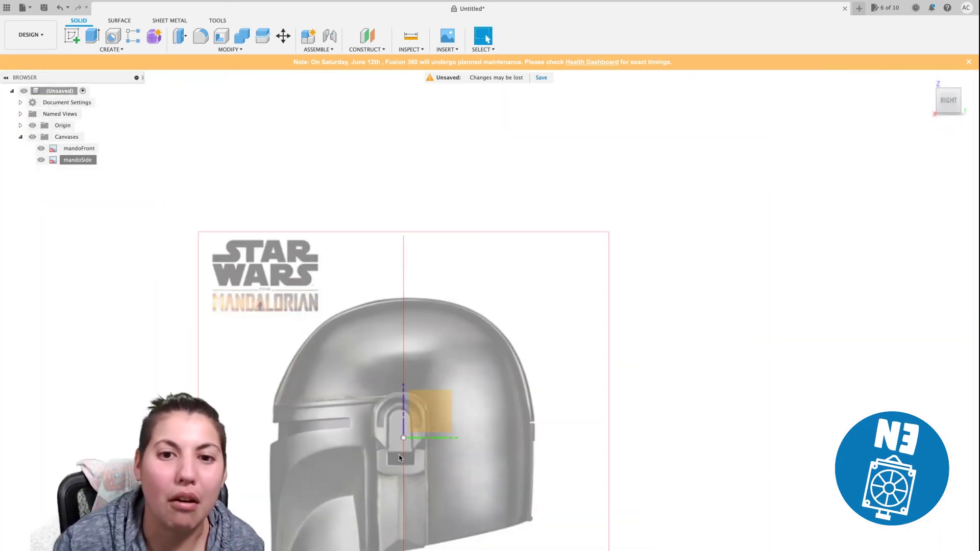
pyautogui.scroll(3, 354, 453)
pyautogui.moveTo(438, 289); pyautogui.dragTo(453, 317, button='middle')
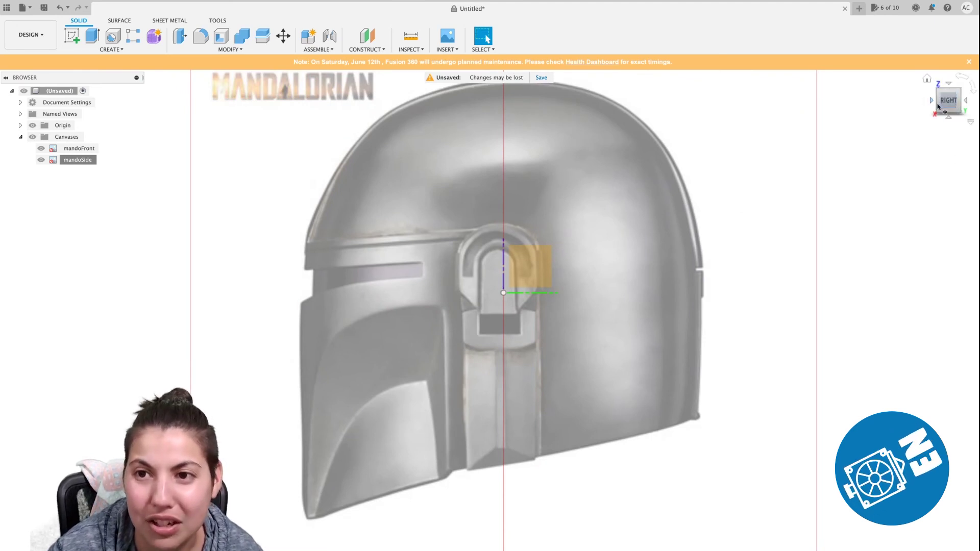
pyautogui.moveTo(945, 106)
pyautogui.mouseDown()
pyautogui.moveTo(962, 109)
pyautogui.moveTo(950, 107)
pyautogui.mouseUp()
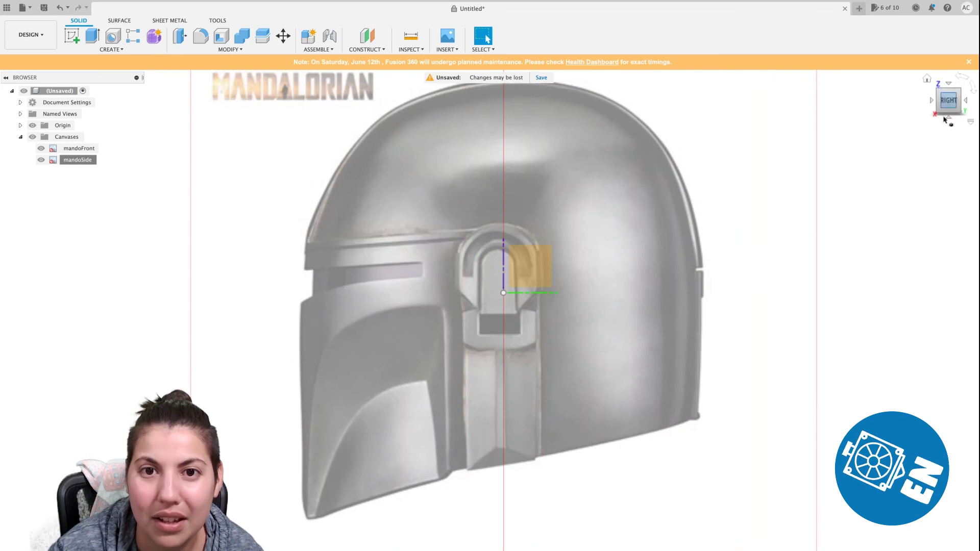
pyautogui.click(938, 102)
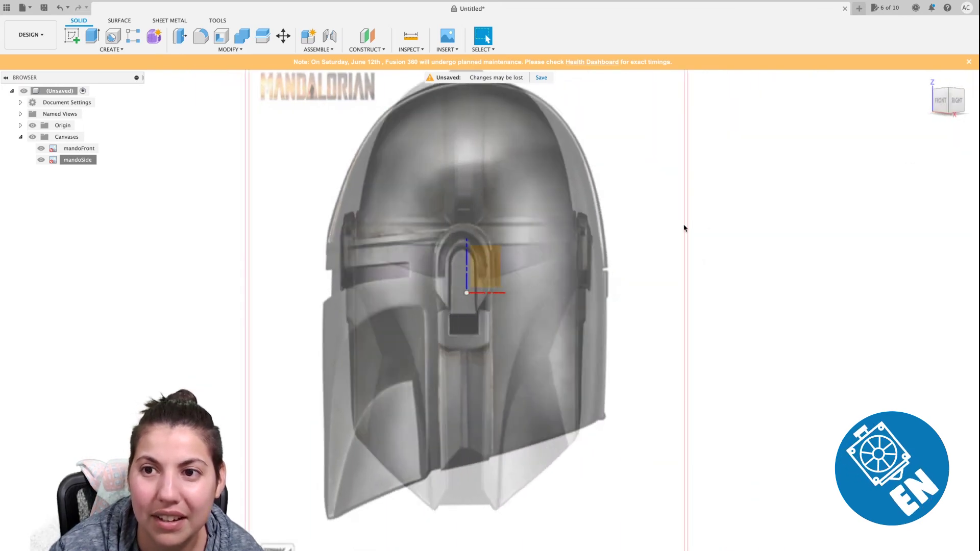
pyautogui.moveTo(685, 225); pyautogui.dragTo(734, 239, button='middle')
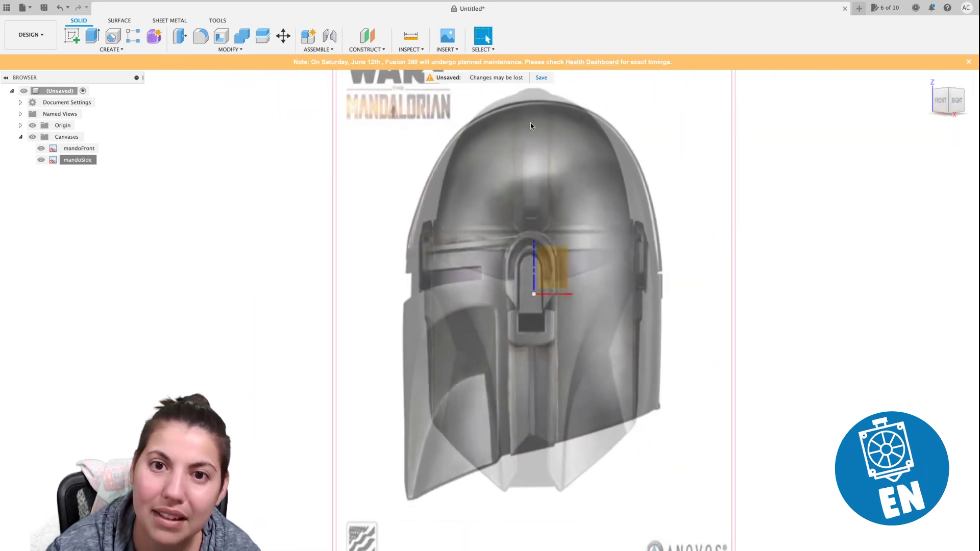